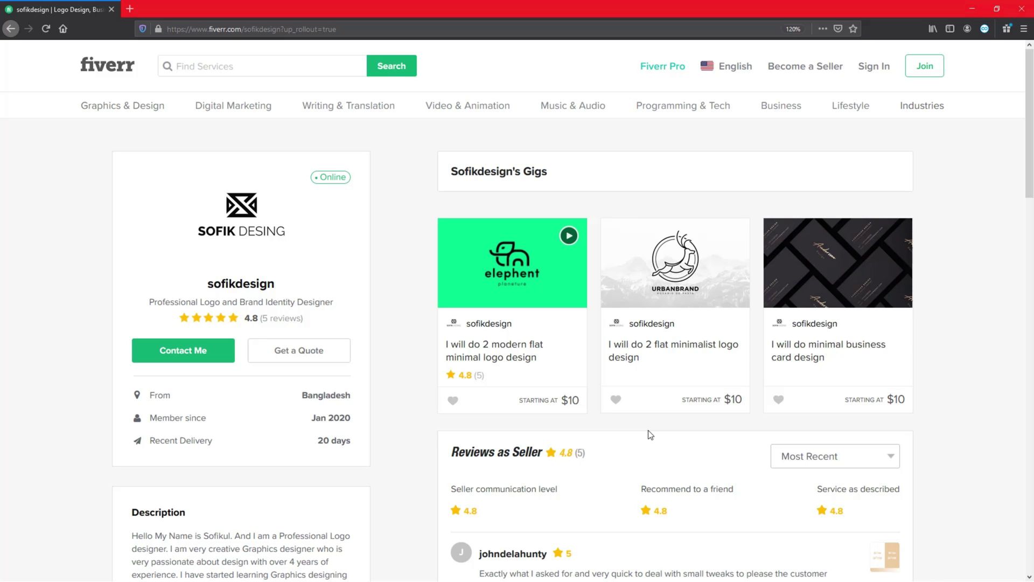
Open the modern flat minimal logo gig and page through its samples to the naturefood and Real Estate logo grid
click(512, 361)
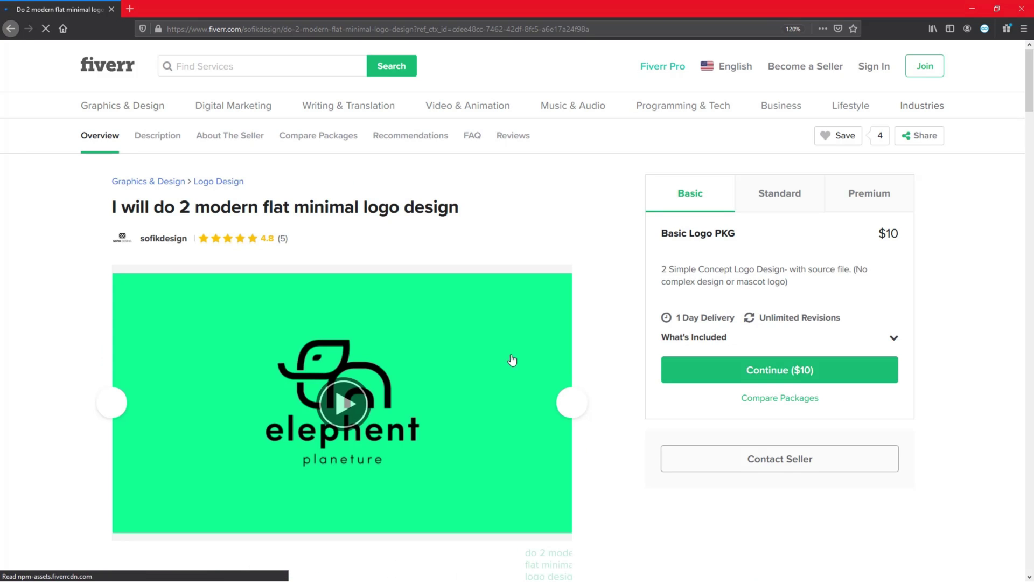
scroll(554, 369, down, 1)
click(573, 340)
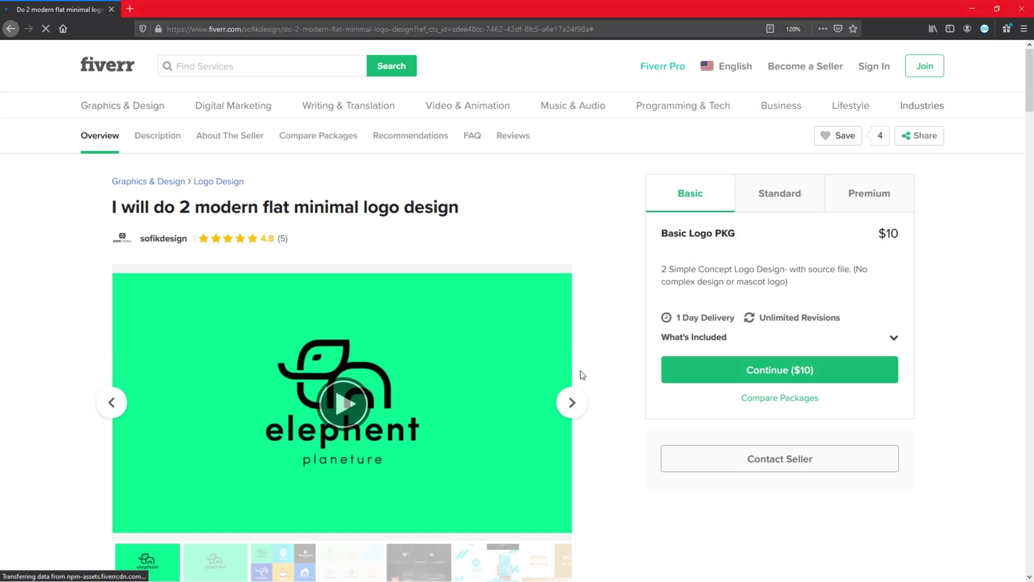
click(581, 405)
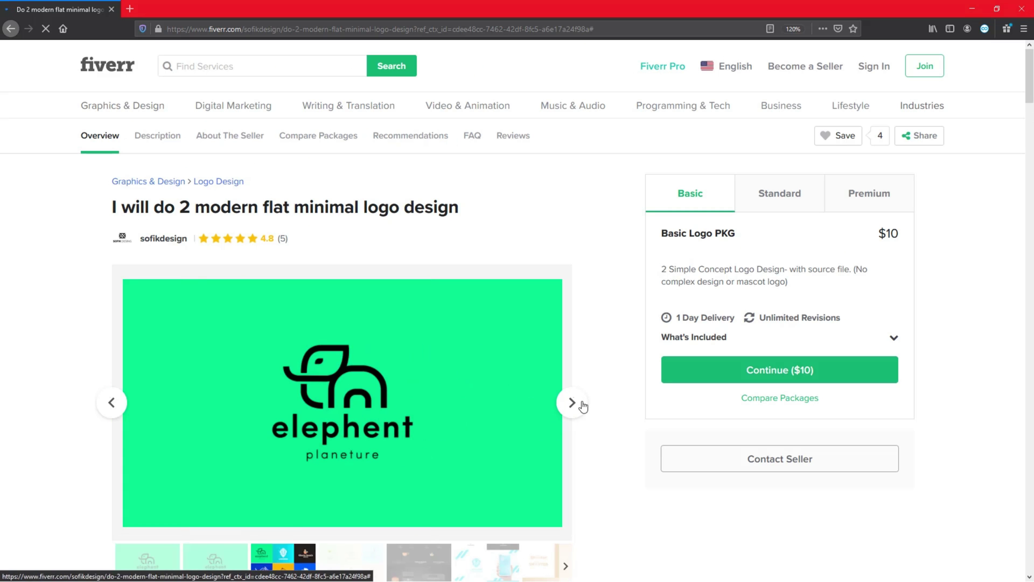
click(582, 406)
click(572, 403)
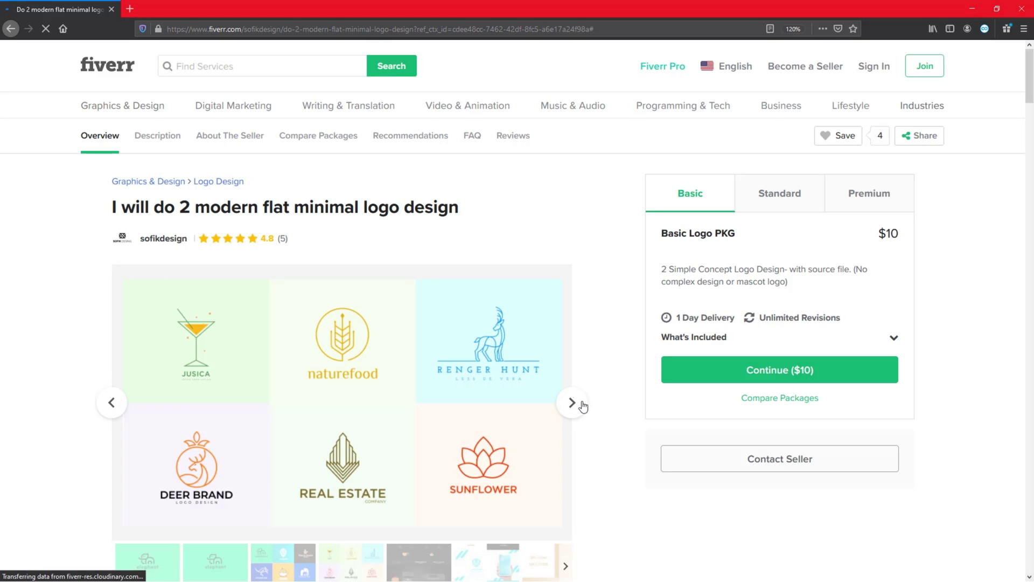
scroll(583, 407, down, 2)
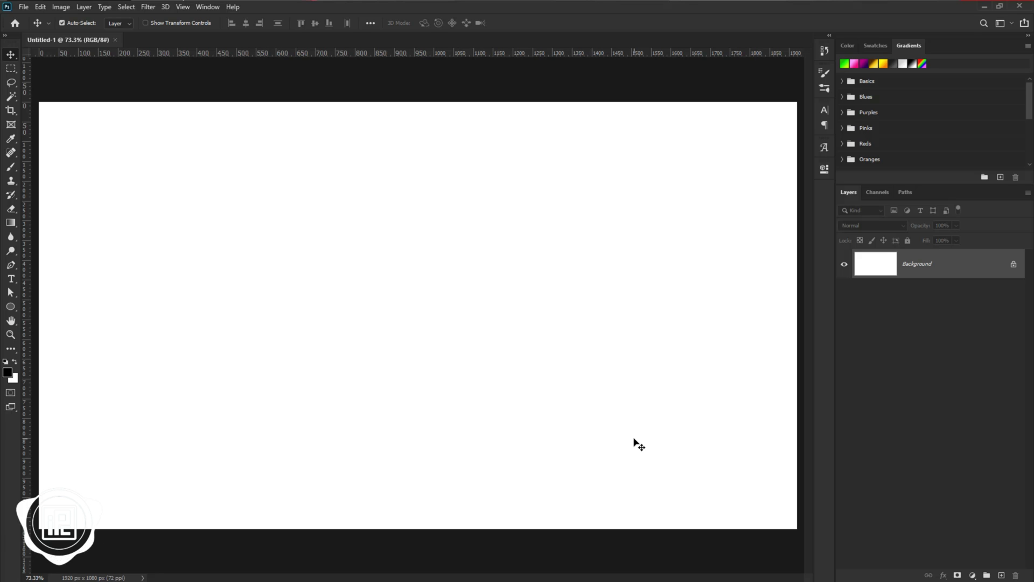
Add a dark navy #000e26 Solid Color fill layer and lock it
click(973, 575)
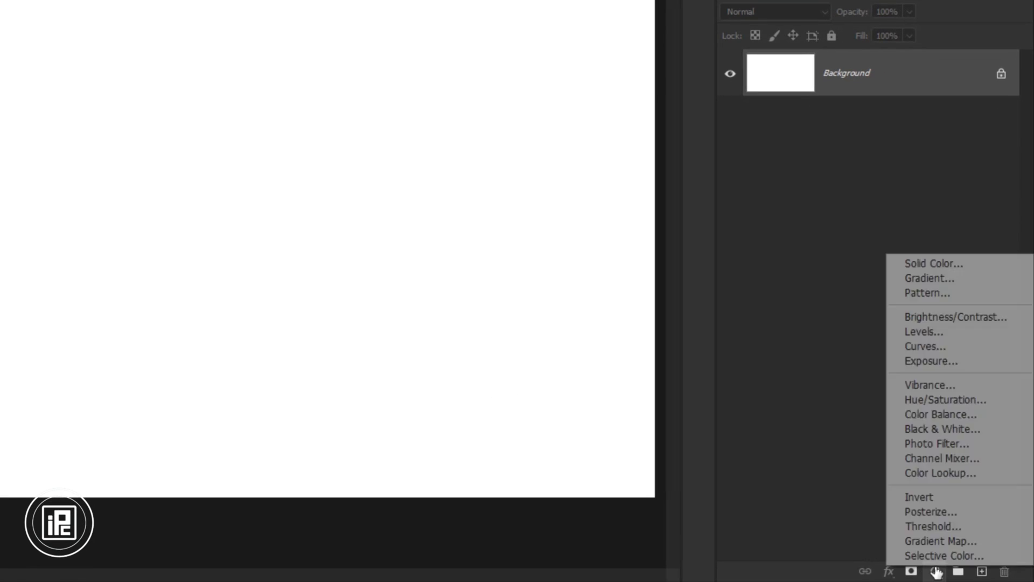
click(923, 263)
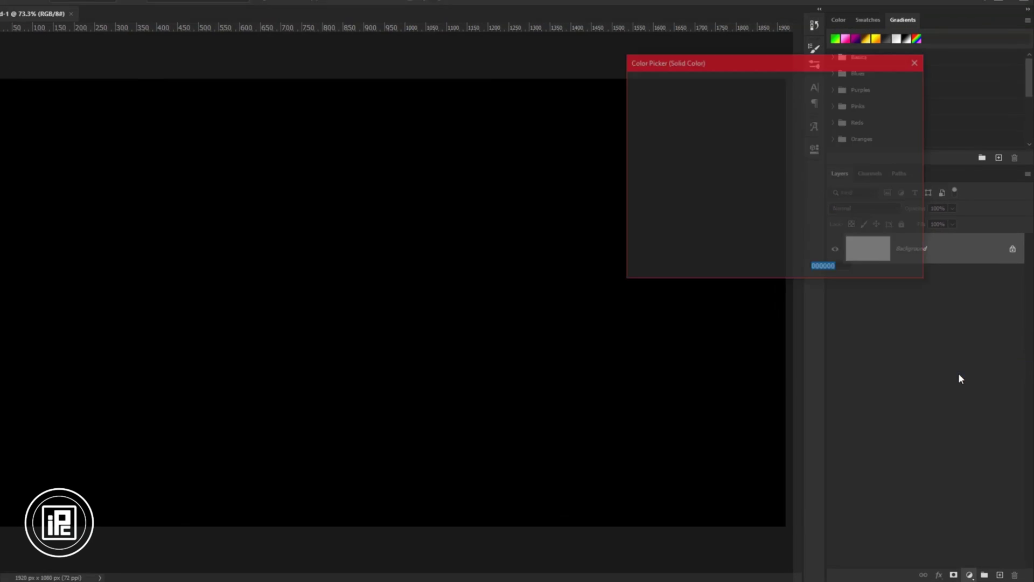
drag(764, 238, 789, 229)
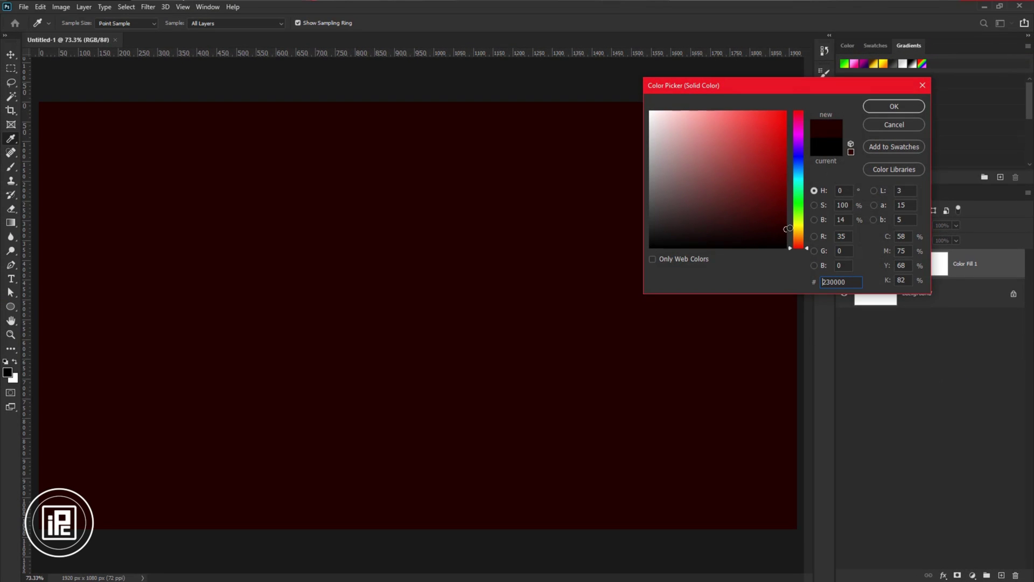
click(800, 165)
click(895, 106)
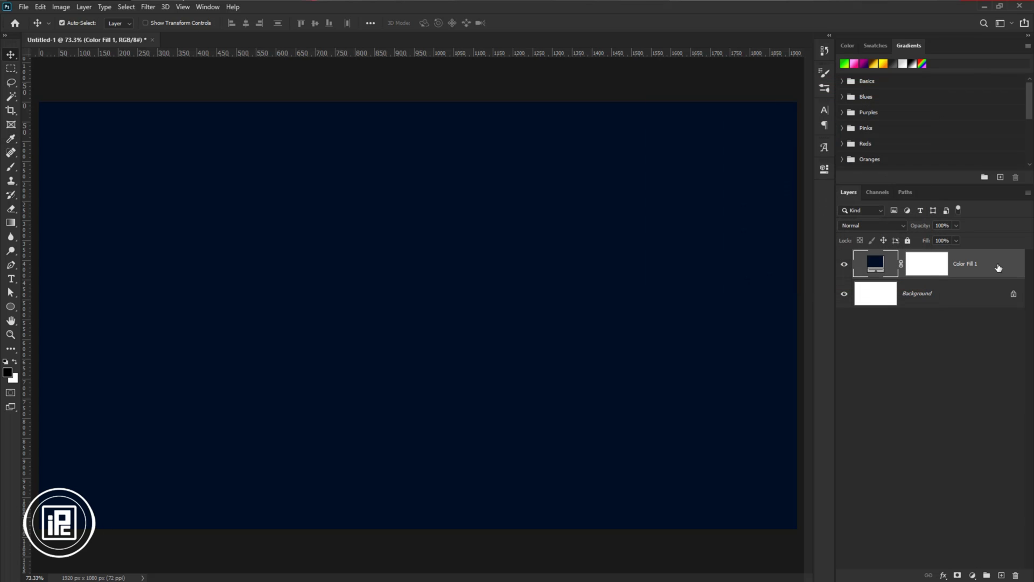
click(908, 240)
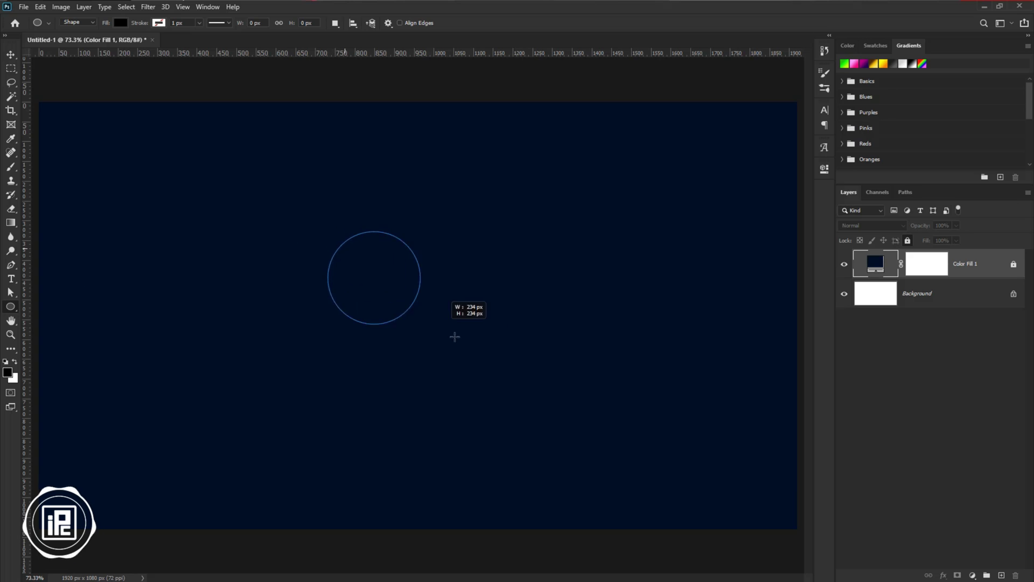
drag(464, 344, 511, 371)
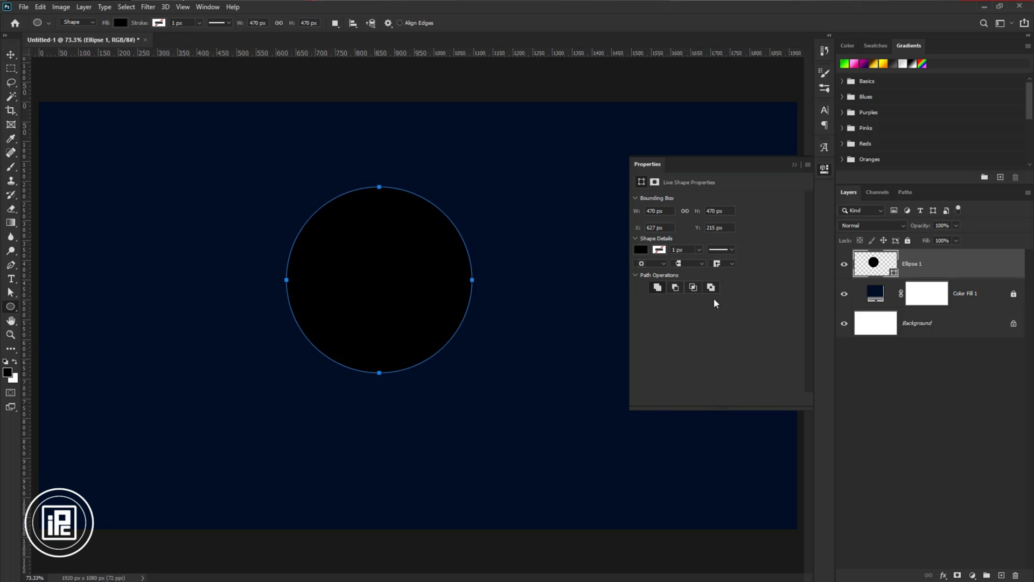
Fill the 470 px circle with white and duplicate it with Ctrl+J as Ellipse 1 copy
click(642, 250)
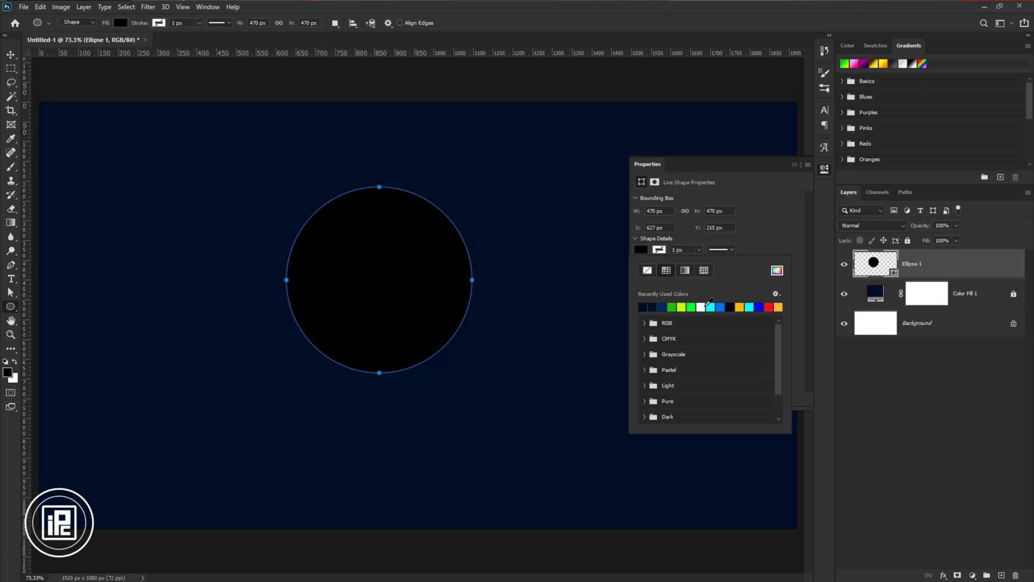
click(701, 307)
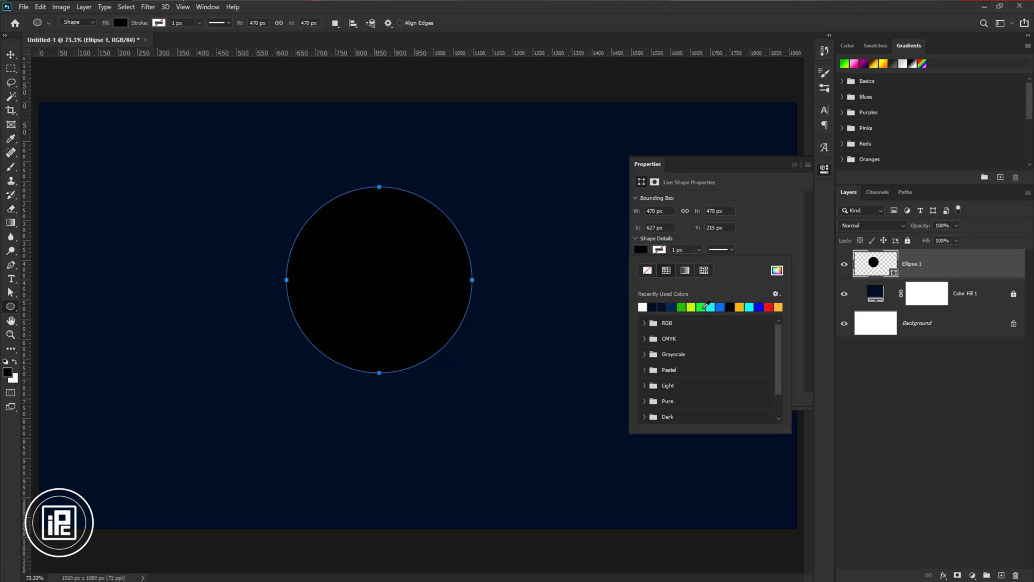
click(10, 55)
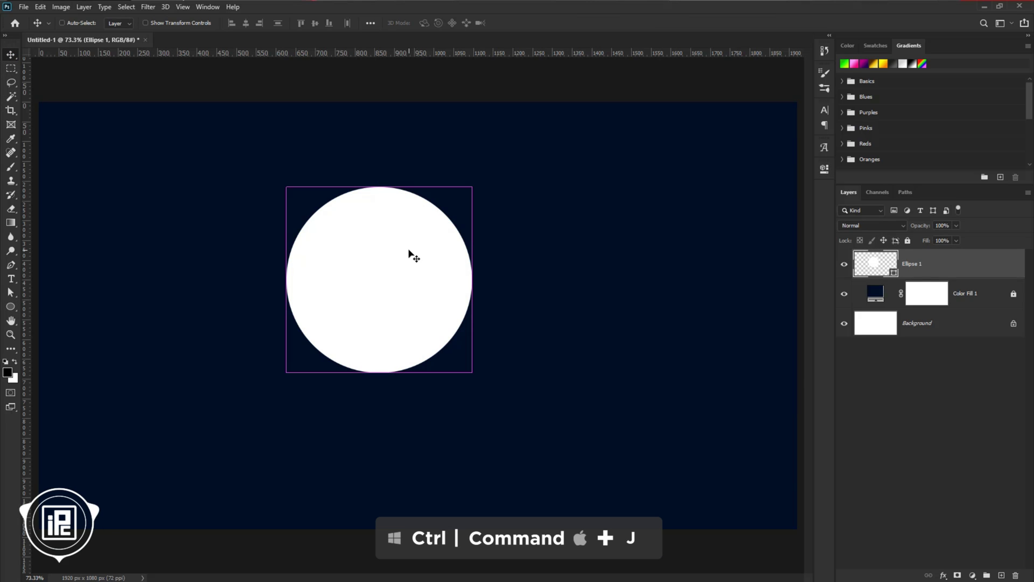
key(ctrl+j)
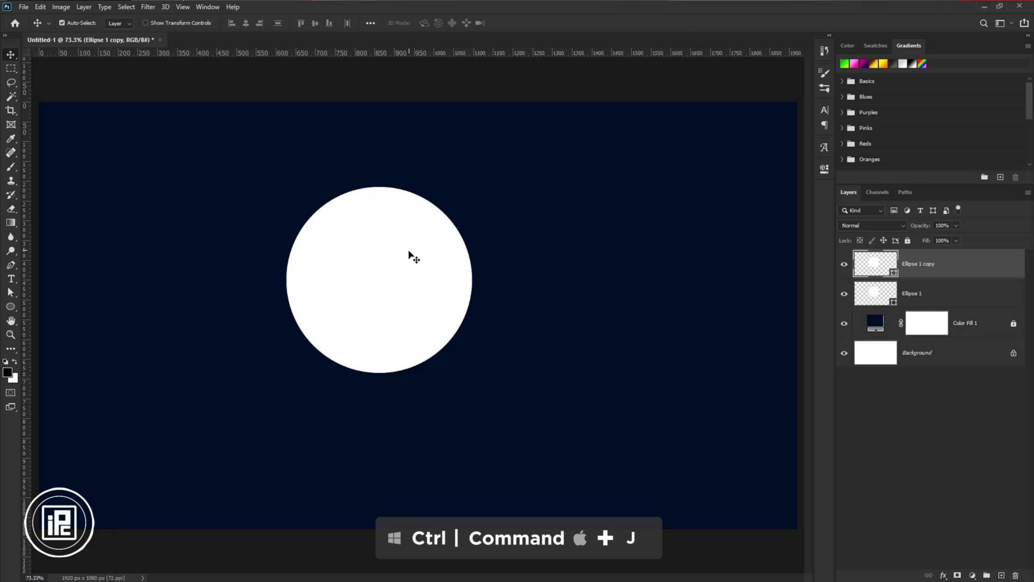
key(ctrl)
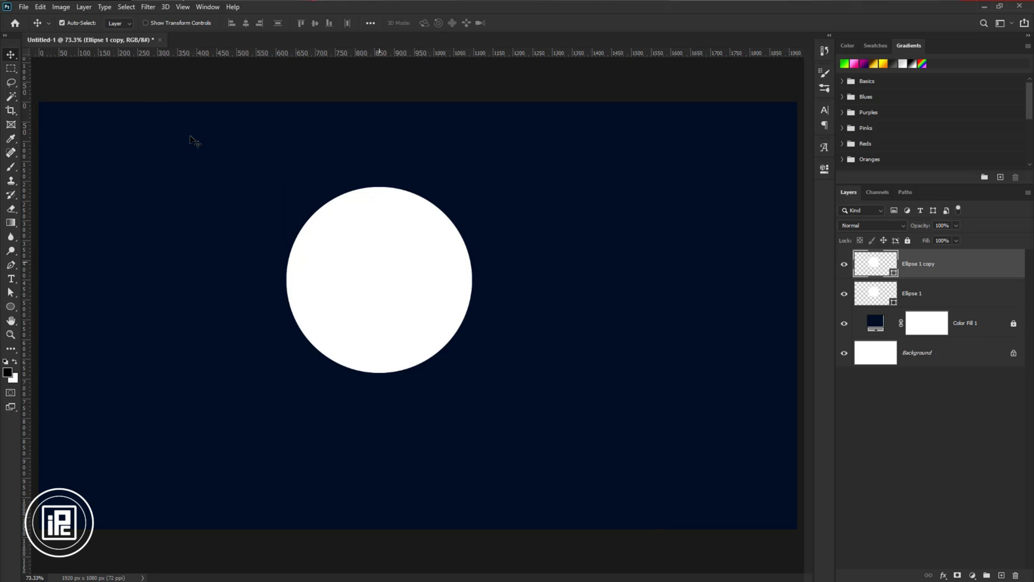
Shrink the circle copy around its centre with Free Transform
click(41, 7)
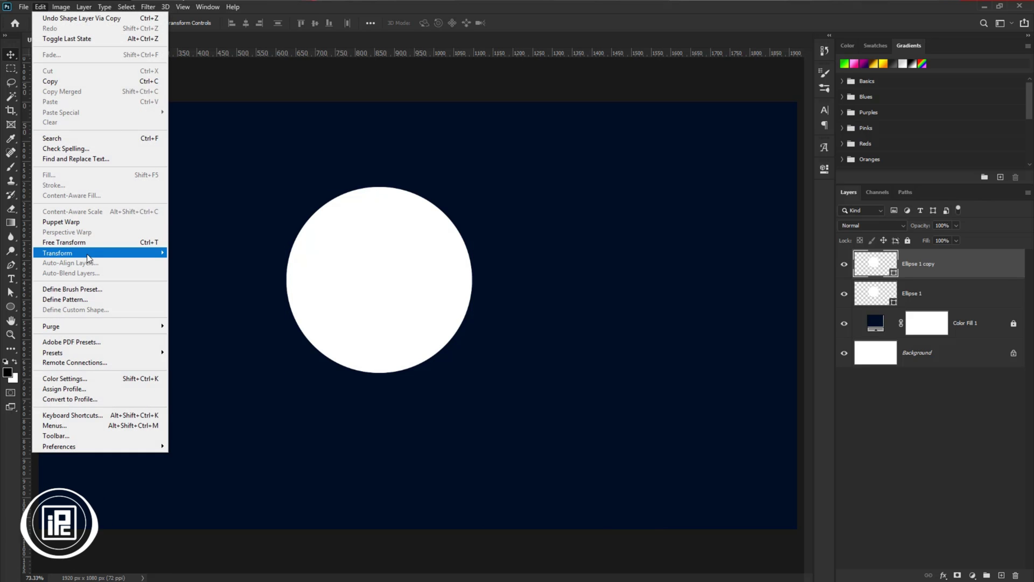
click(76, 243)
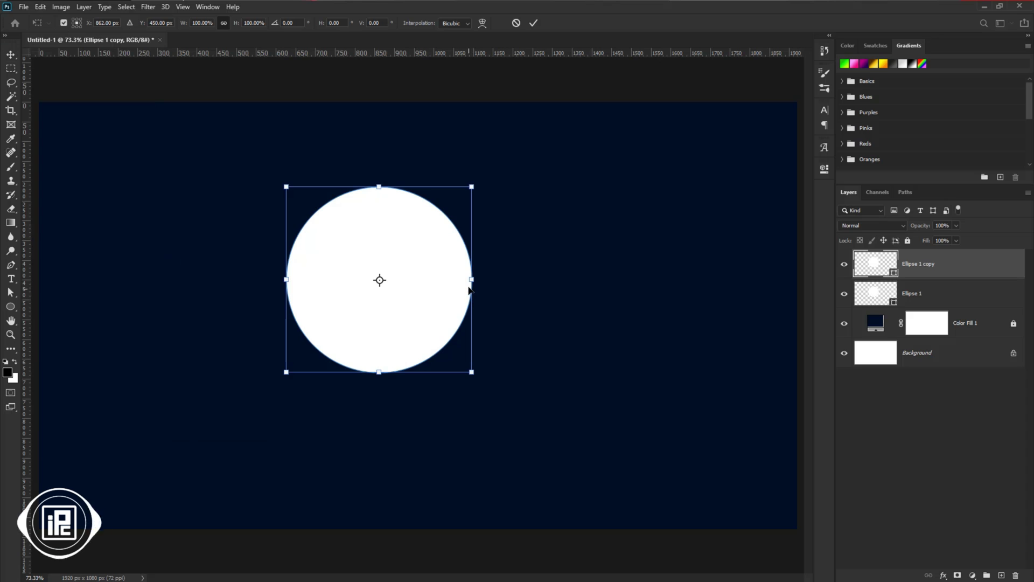
drag(472, 280, 413, 282)
click(533, 23)
Fill the smaller copy with yellow-green and enlarge it slightly from its centre
click(824, 169)
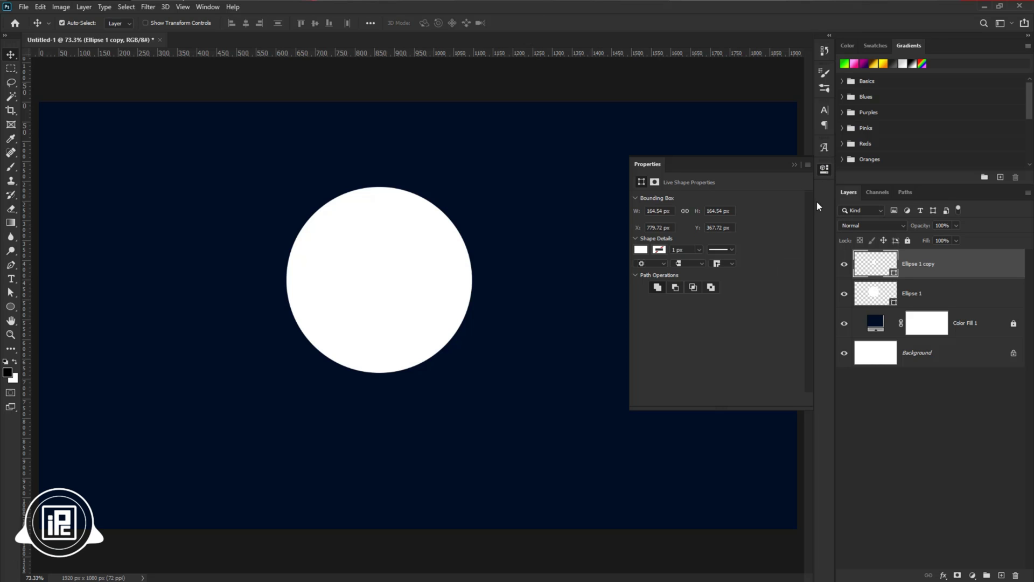
click(642, 251)
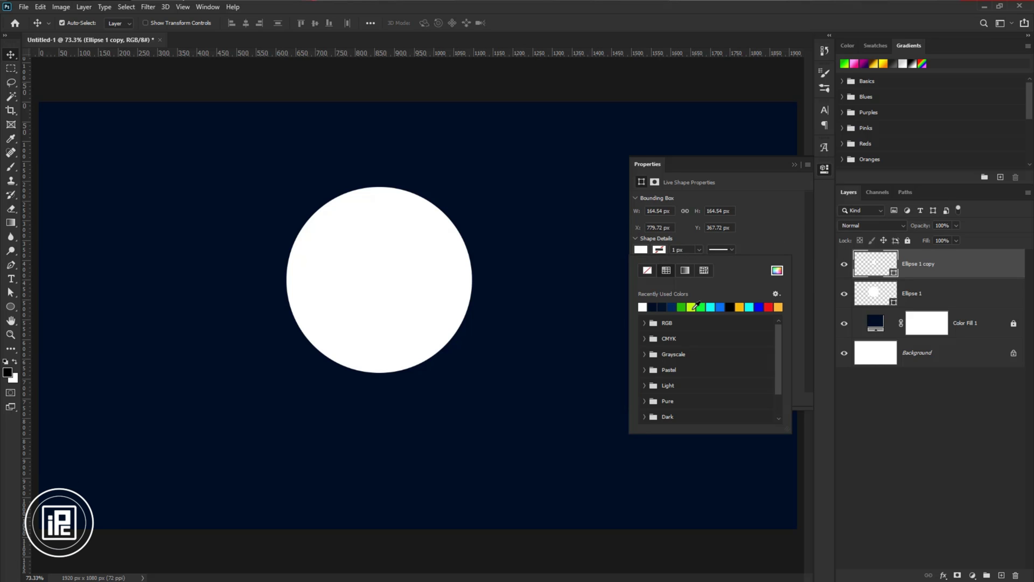
click(696, 306)
scroll(393, 289, up, 5)
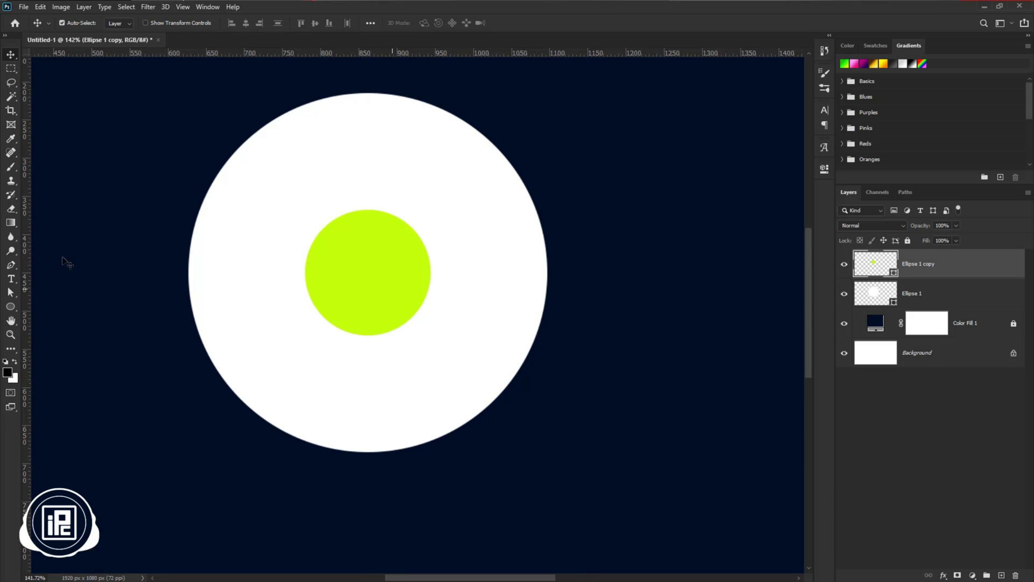
key(ctrl+t)
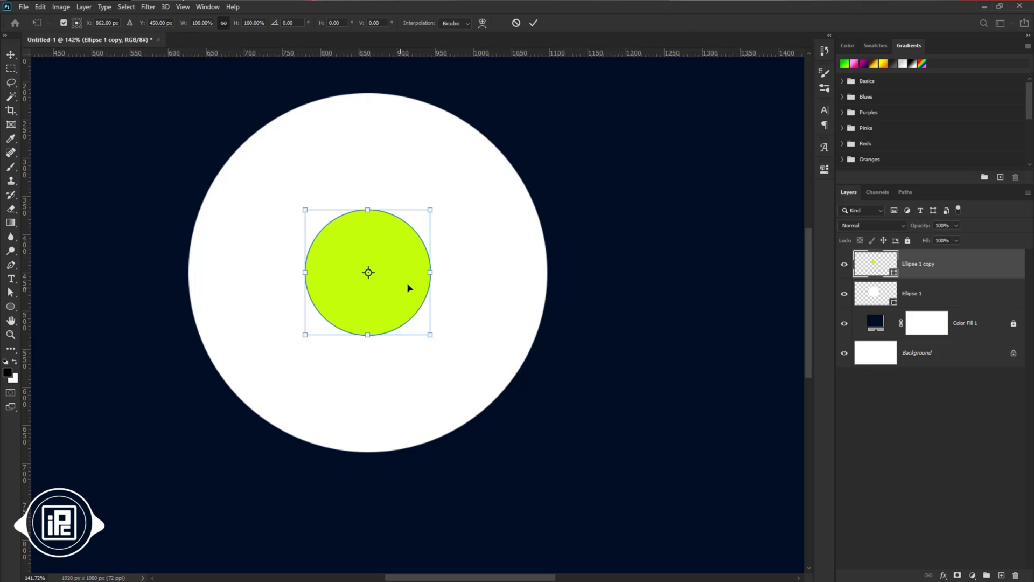
drag(430, 274, 436, 273)
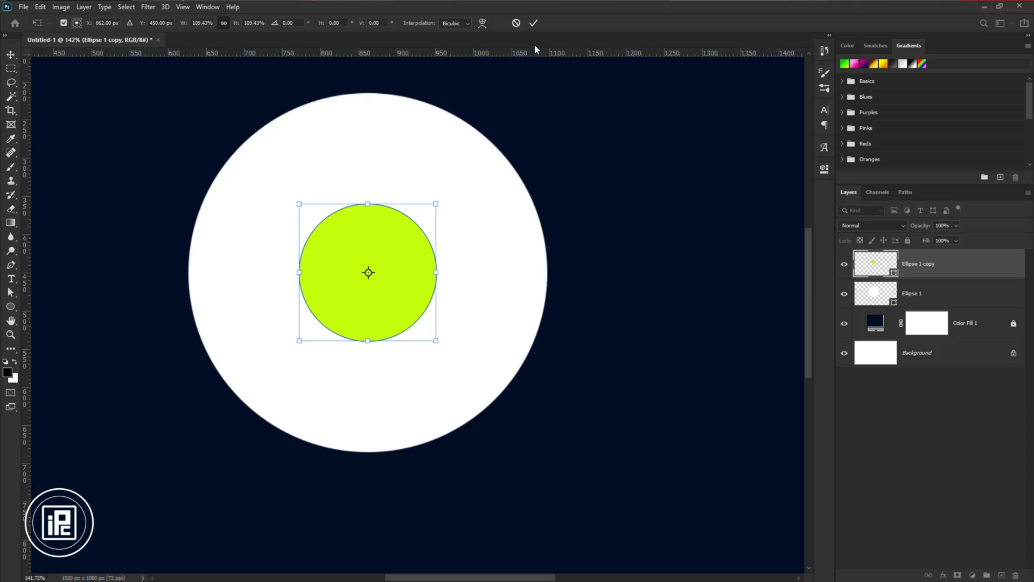
click(533, 23)
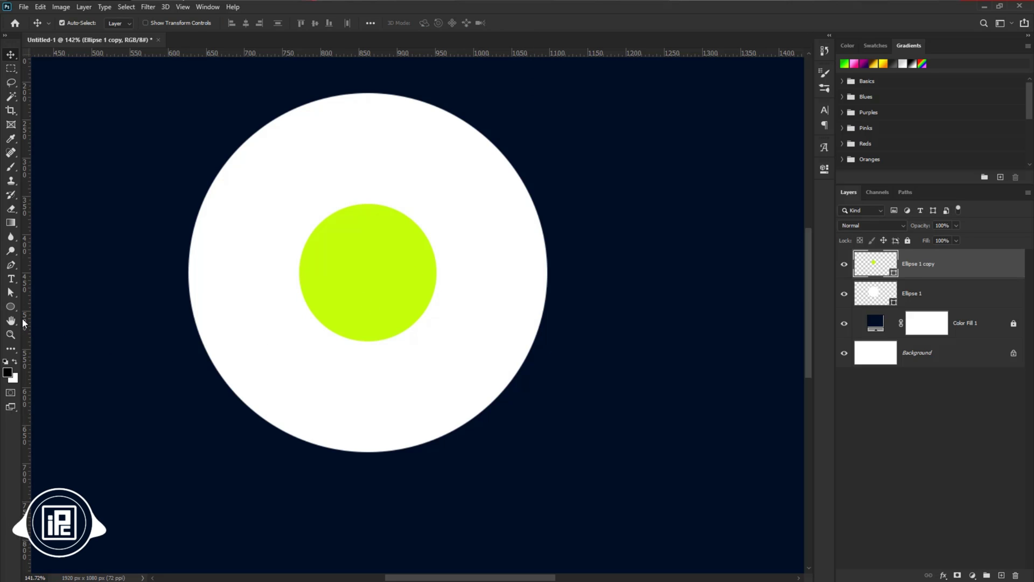
Hide the rulers from the View menu, then show them again
click(187, 8)
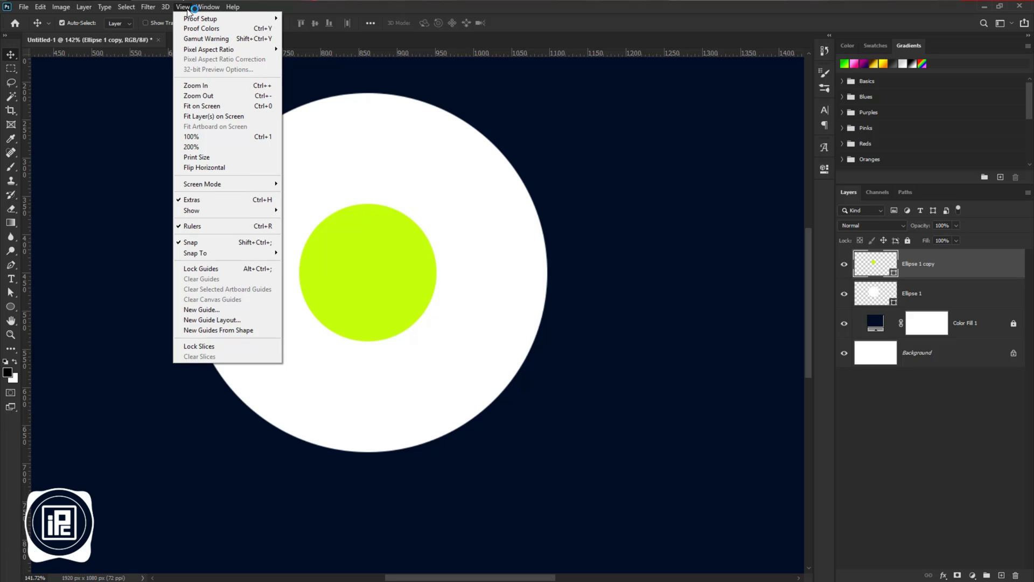
click(193, 227)
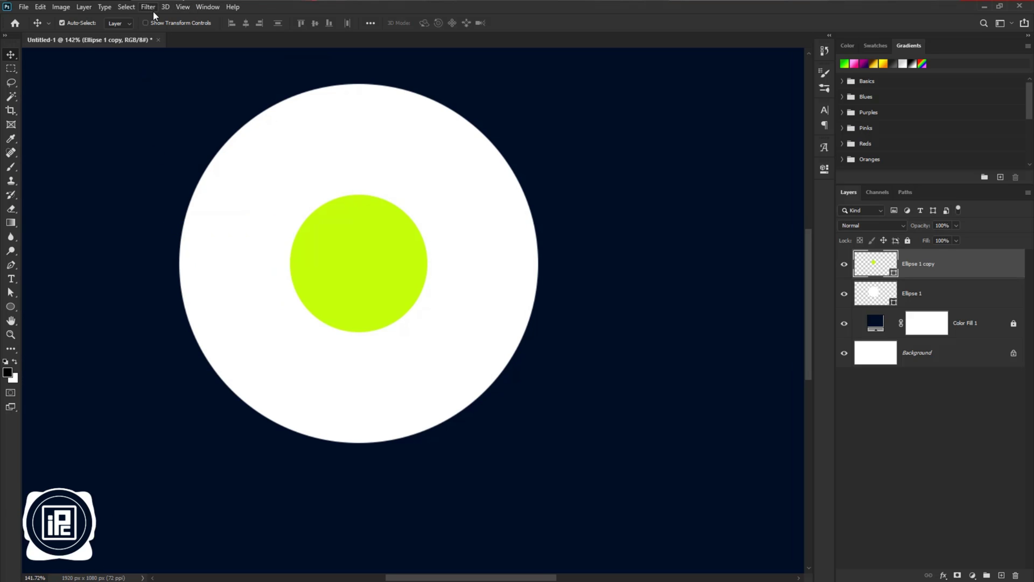
click(179, 9)
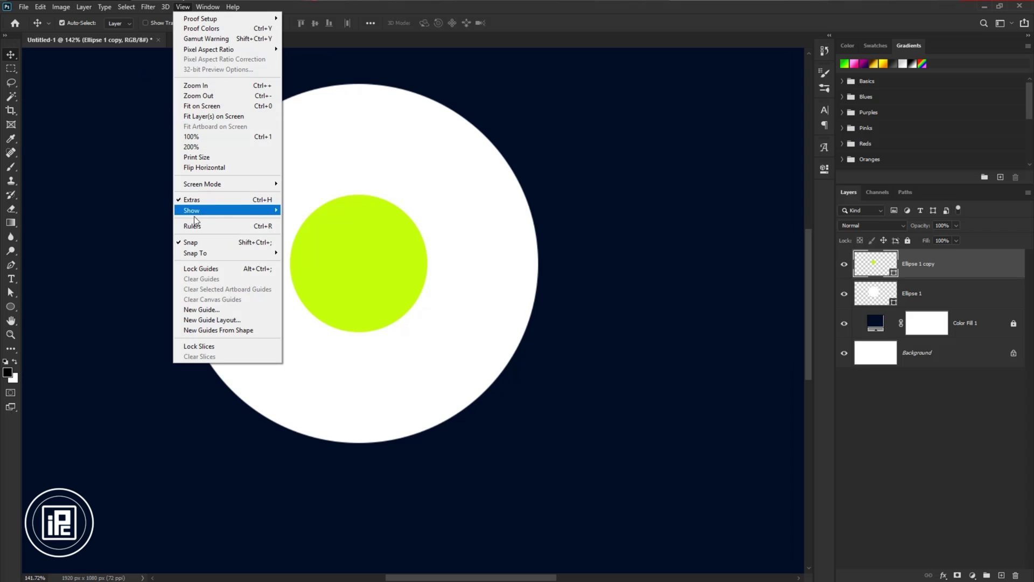
click(204, 229)
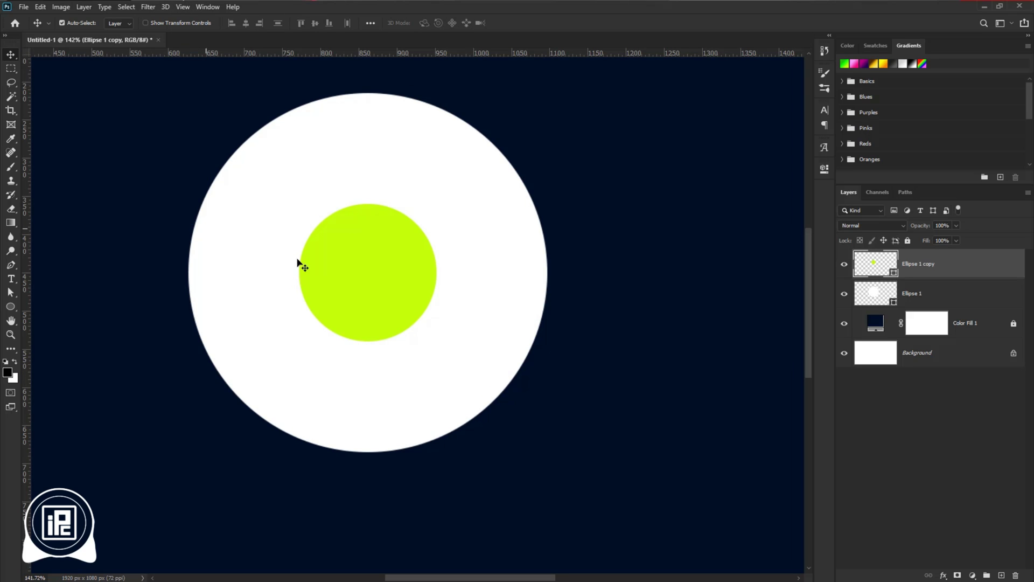
Drag guides onto the left, right, top and bottom edges of the white and green circles
drag(27, 307, 548, 278)
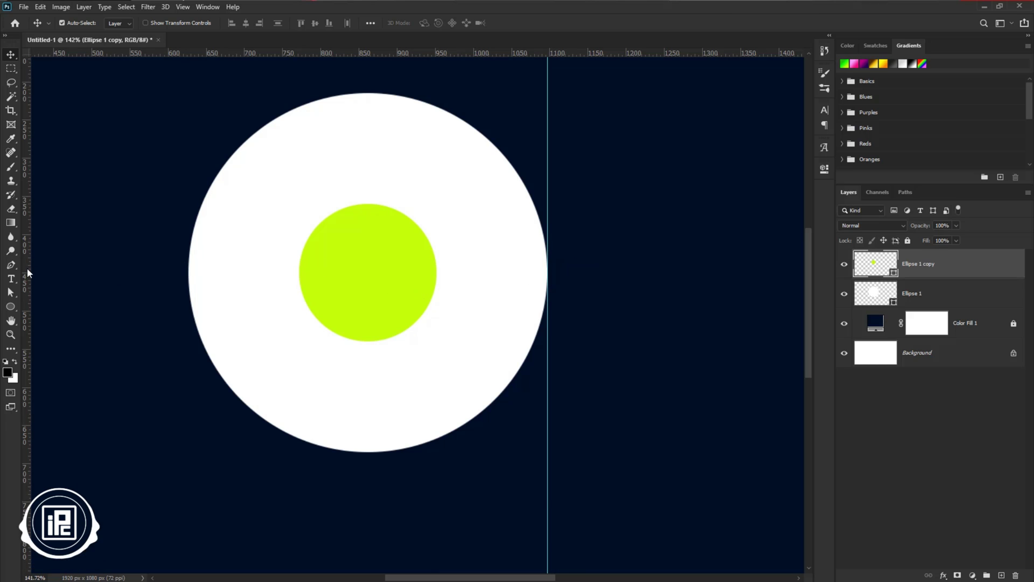
drag(27, 273, 437, 270)
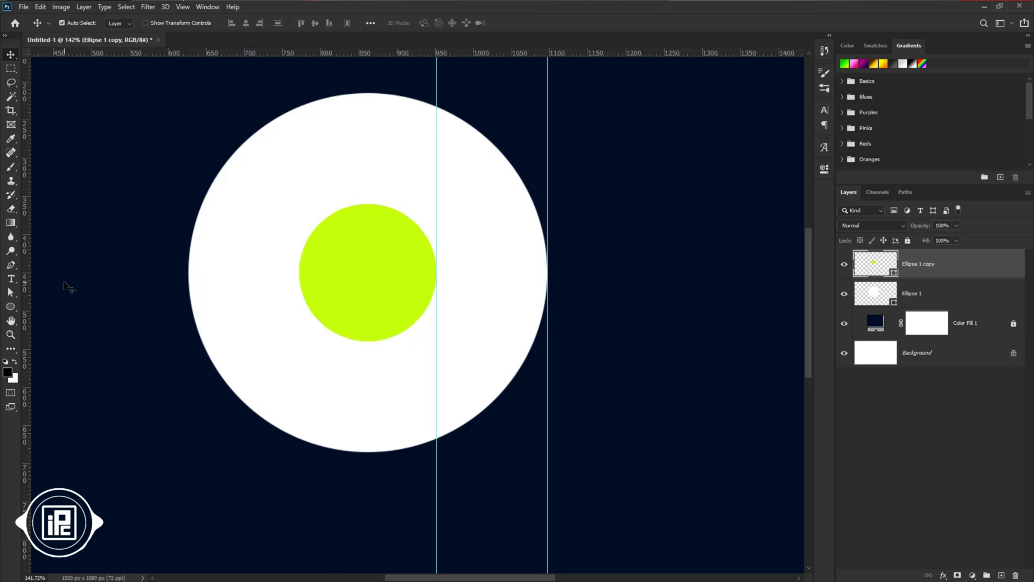
drag(22, 285, 299, 280)
drag(23, 310, 188, 305)
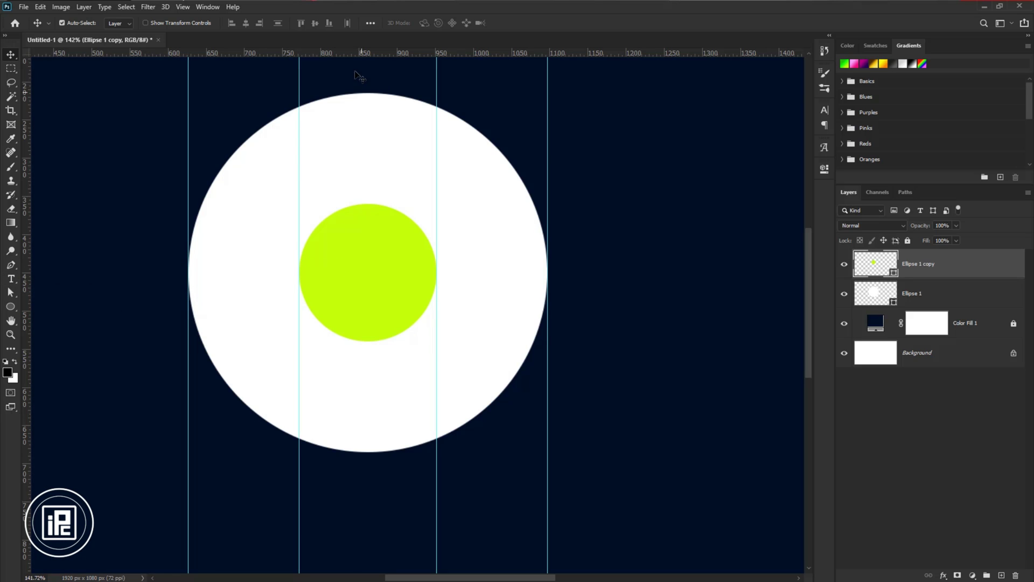
drag(361, 54, 368, 204)
drag(326, 53, 368, 336)
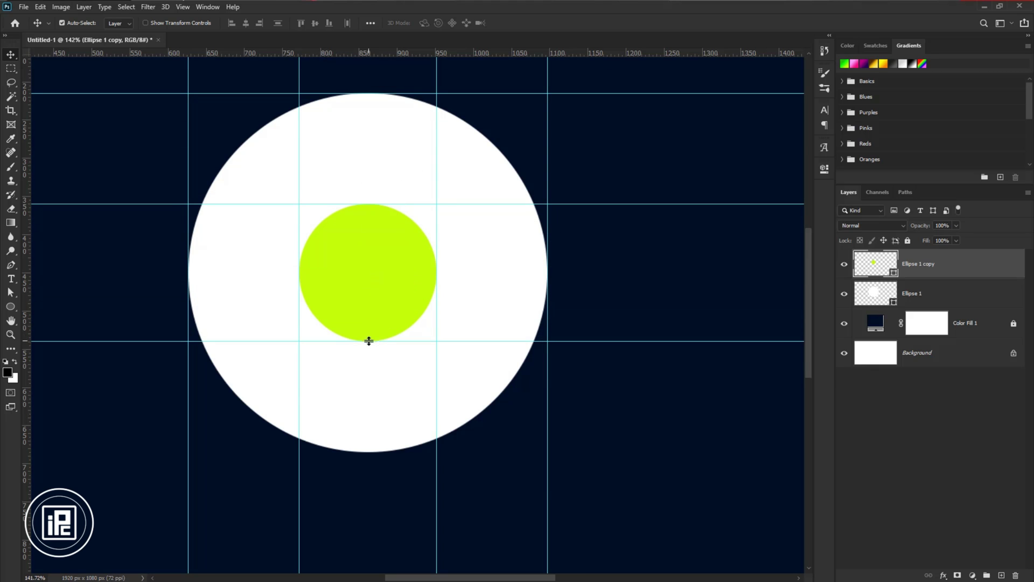
drag(368, 53, 369, 452)
scroll(485, 404, down, 4)
scroll(399, 328, up, 3)
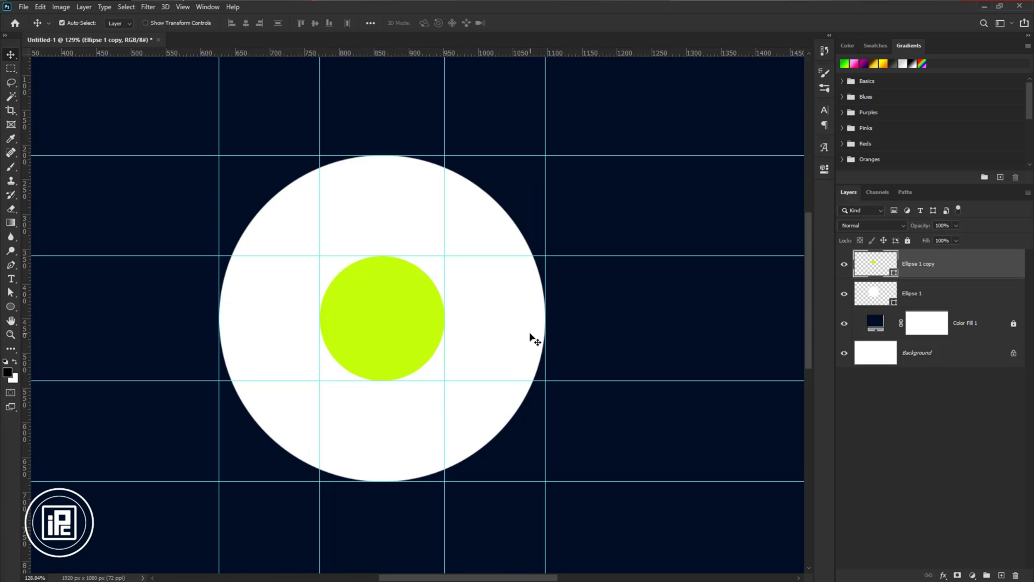
On a new layer, start a Pen path at the green circle's right edge and draw the curved tail
click(11, 264)
drag(531, 346, 473, 296)
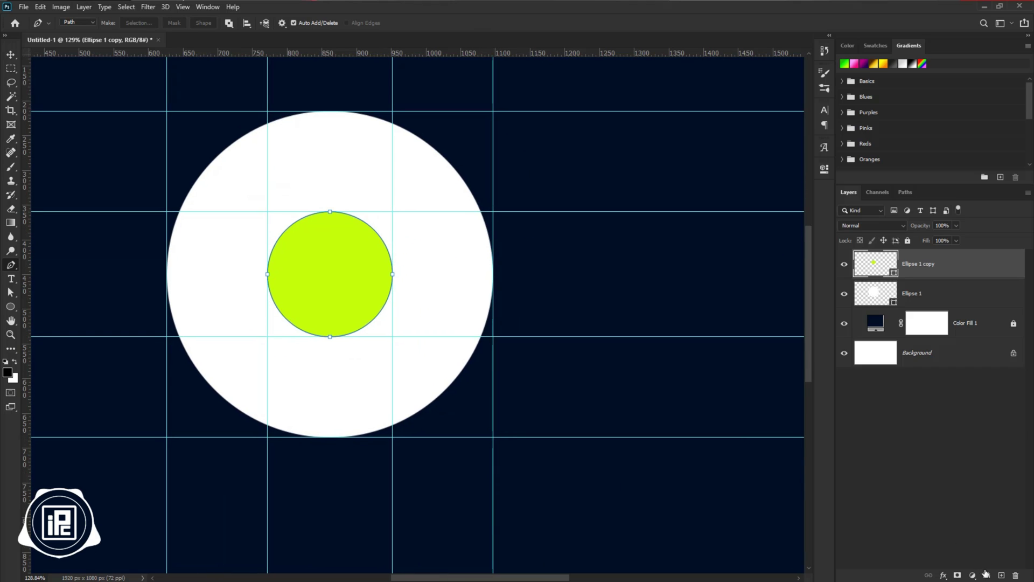
click(1002, 576)
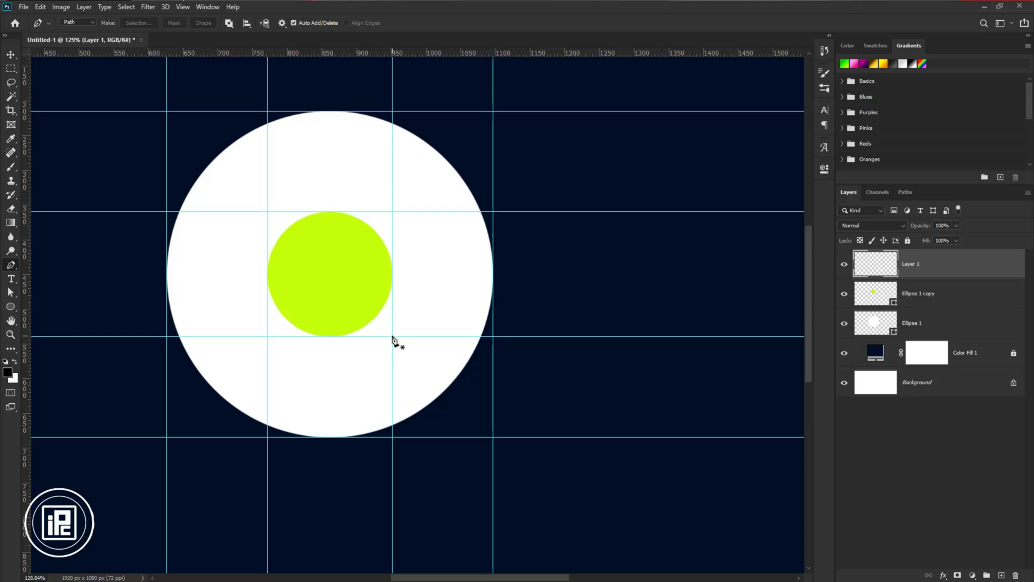
click(392, 281)
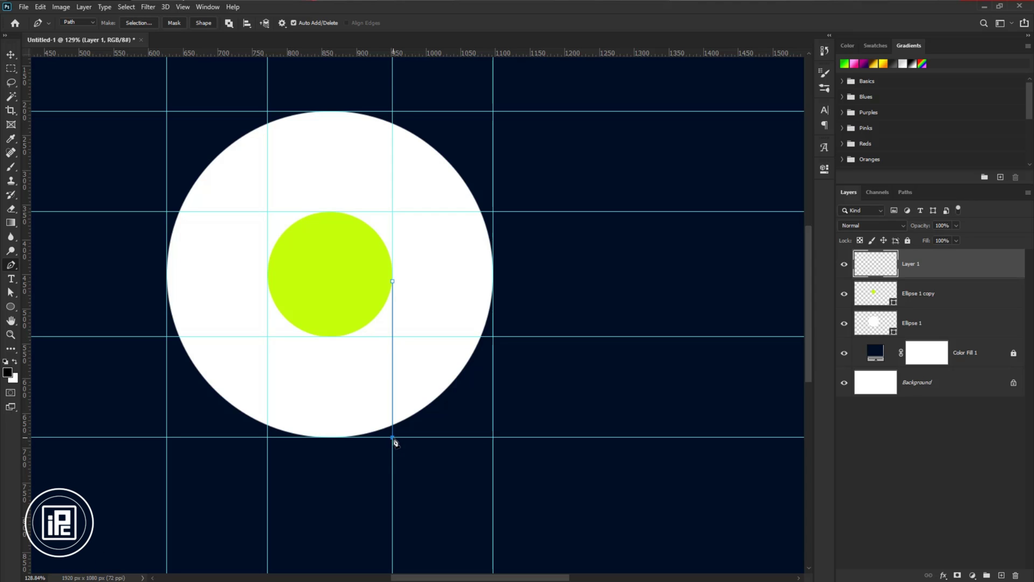
scroll(396, 443, down, 3)
drag(393, 377, 392, 425)
drag(493, 431, 517, 431)
Continue the path up the right guide, around the white circle, and join it back to the tail
alt+click(493, 431)
scroll(497, 378, up, 3)
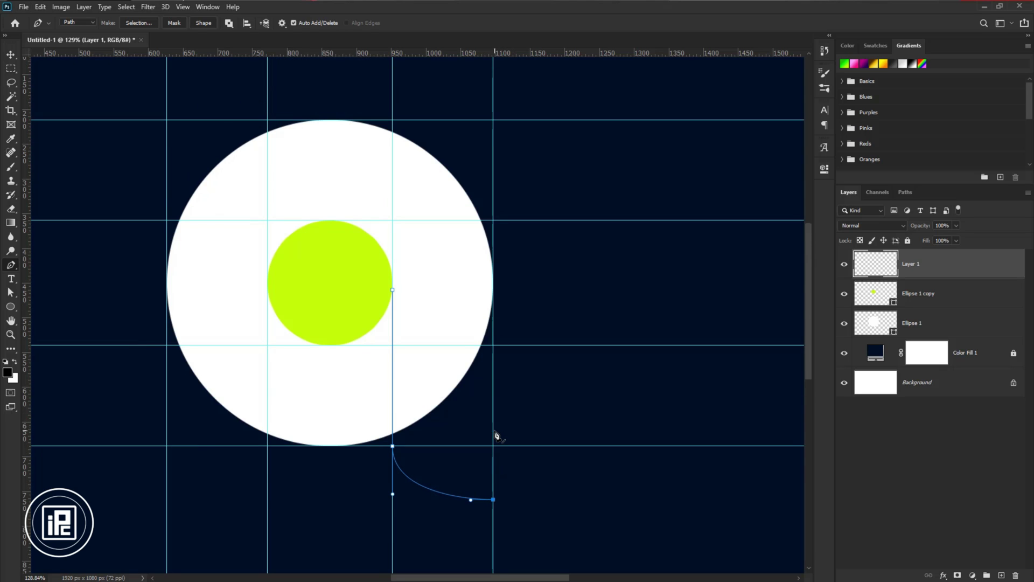
drag(493, 280, 494, 228)
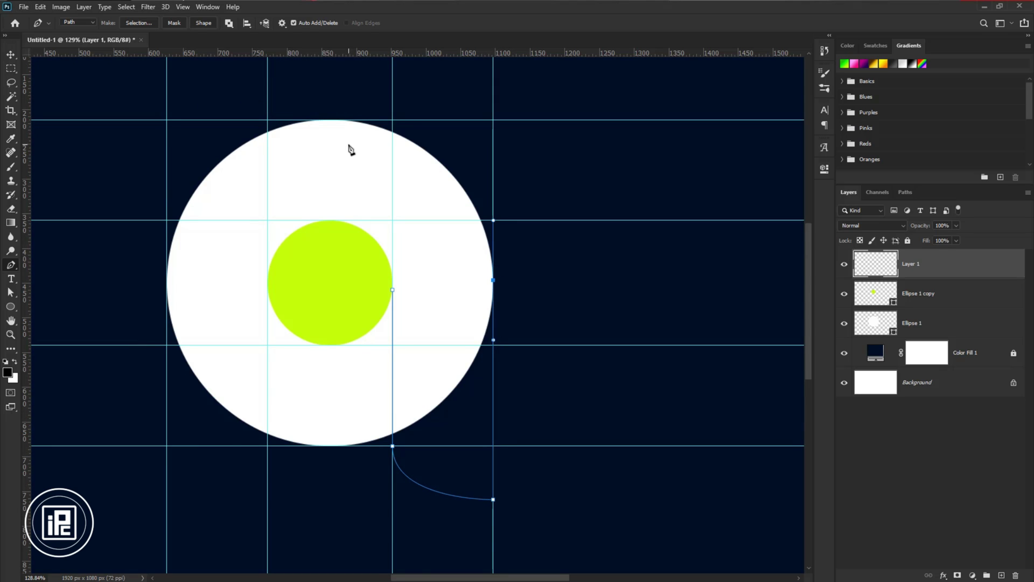
drag(326, 119, 207, 117)
drag(166, 282, 167, 336)
scroll(235, 353, down, 2)
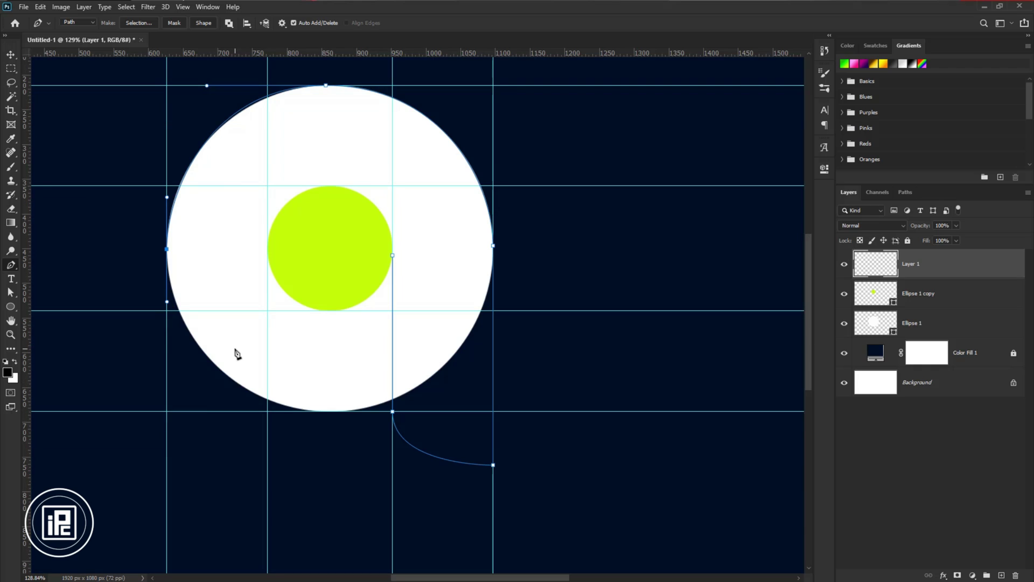
drag(332, 418, 449, 411)
click(392, 412)
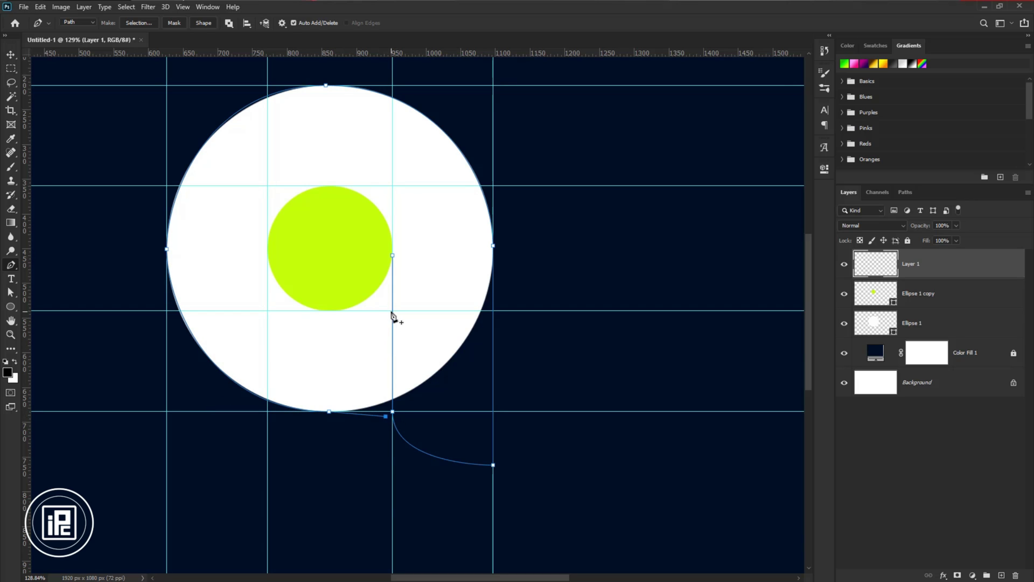
Trace the inner loop around the green circle, closing it at its right edge
click(392, 311)
drag(332, 311, 297, 312)
drag(268, 251, 265, 219)
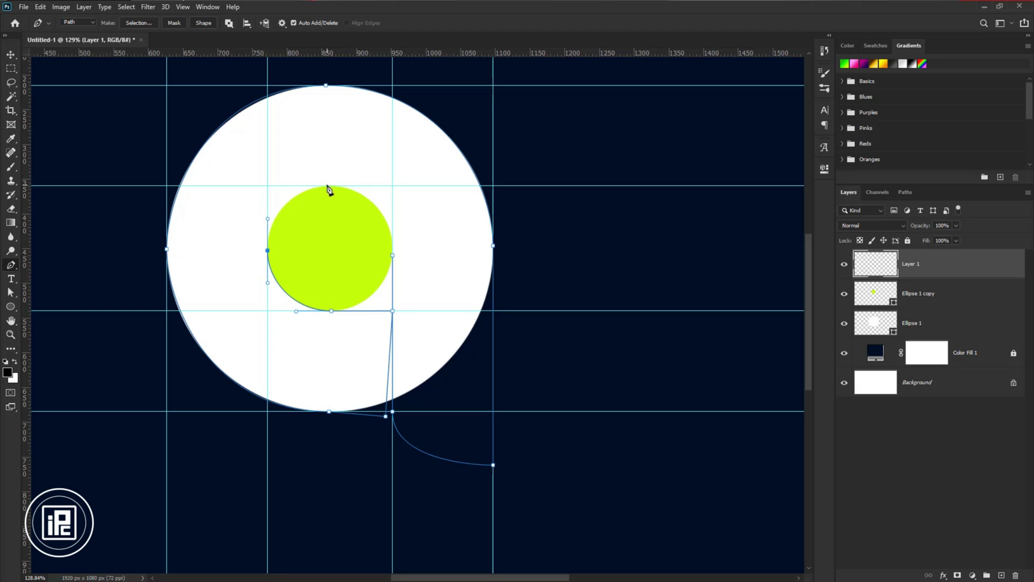
drag(328, 187, 361, 186)
drag(393, 254, 393, 301)
scroll(387, 418, up, 3)
Refine the path with Direct Selection, sharpening a corner and reshaping the tail's end curve
click(11, 292)
scroll(378, 402, up, 4)
drag(377, 403, 402, 383)
scroll(402, 383, down, 3)
scroll(407, 182, up, 5)
scroll(379, 201, down, 6)
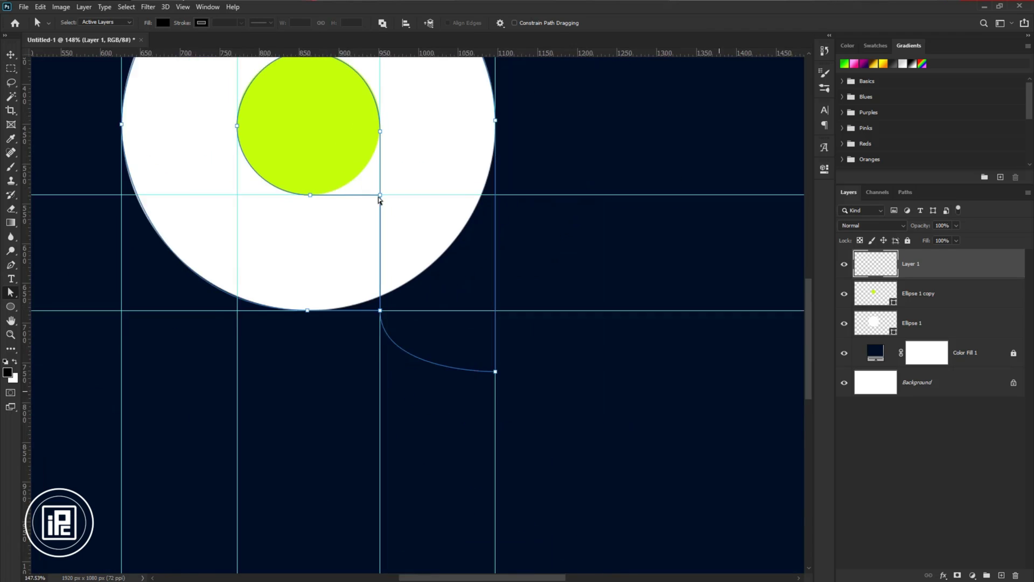
scroll(454, 430, up, 1)
click(453, 436)
drag(452, 436, 415, 443)
scroll(448, 413, down, 1)
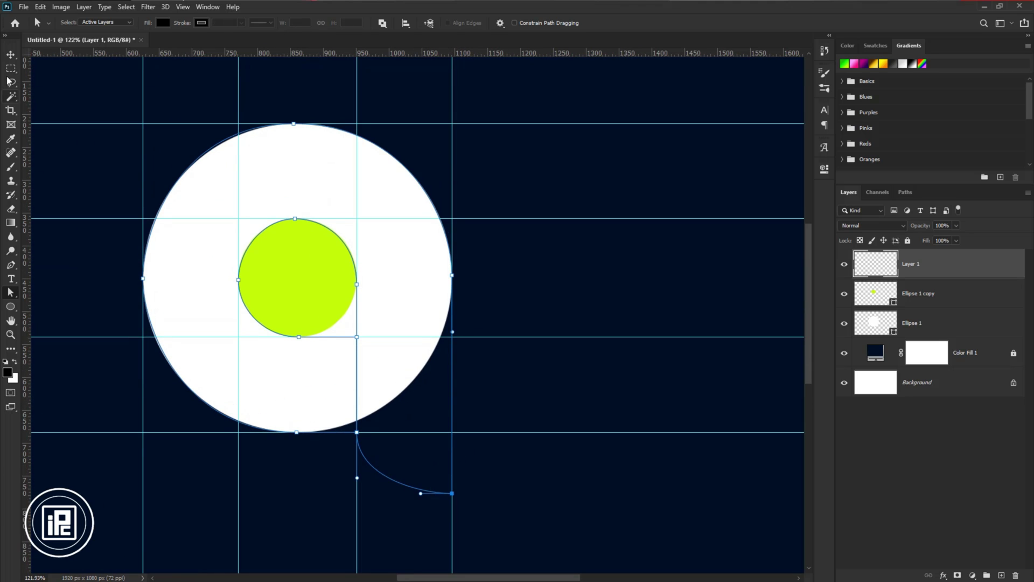
Fill the 'a' path with a coral-red Solid Color fill layer
key(v)
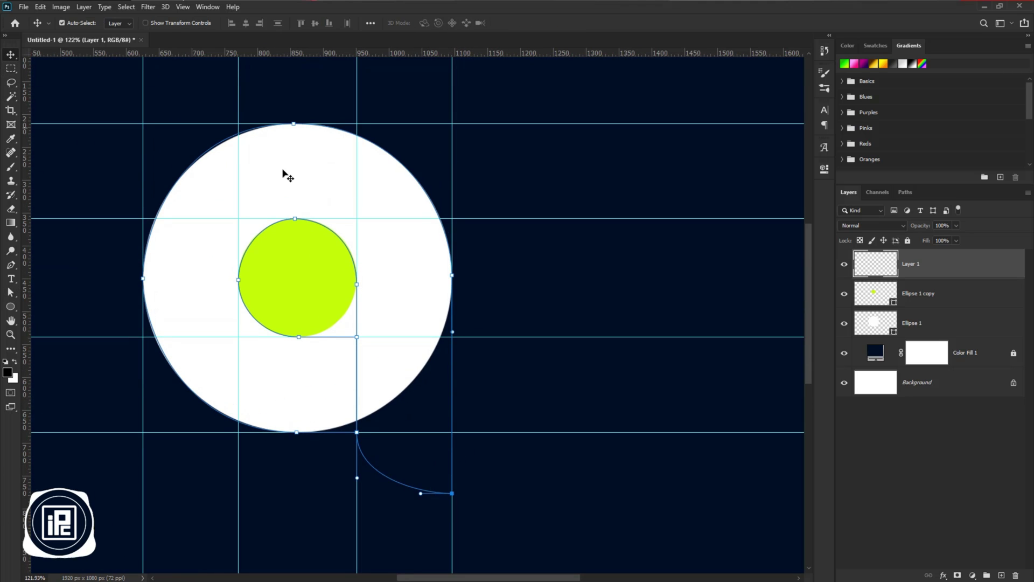
click(973, 576)
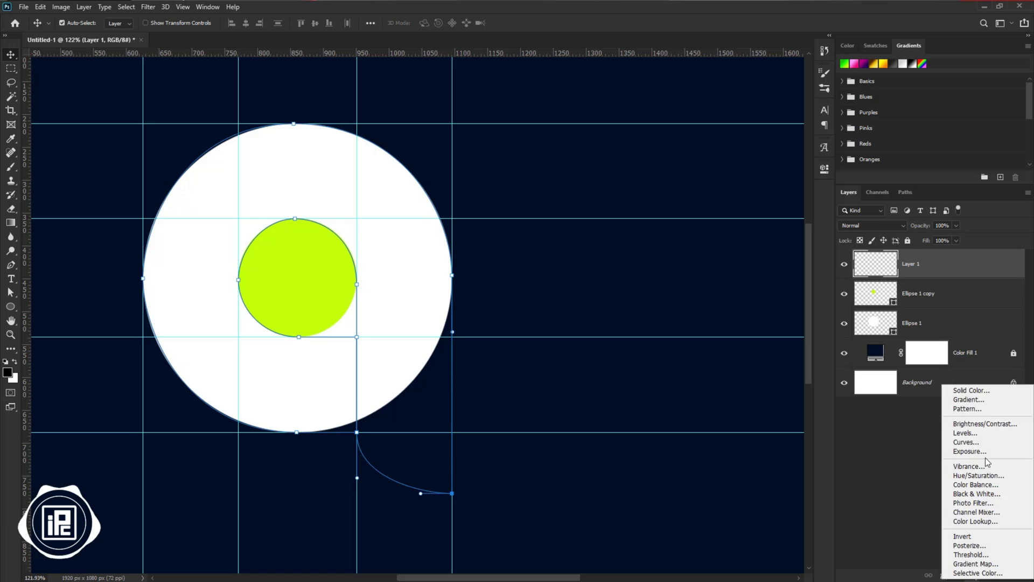
click(964, 391)
mouse_move(730, 185)
mouse_down()
mouse_move(789, 104)
mouse_move(736, 110)
mouse_up()
click(884, 106)
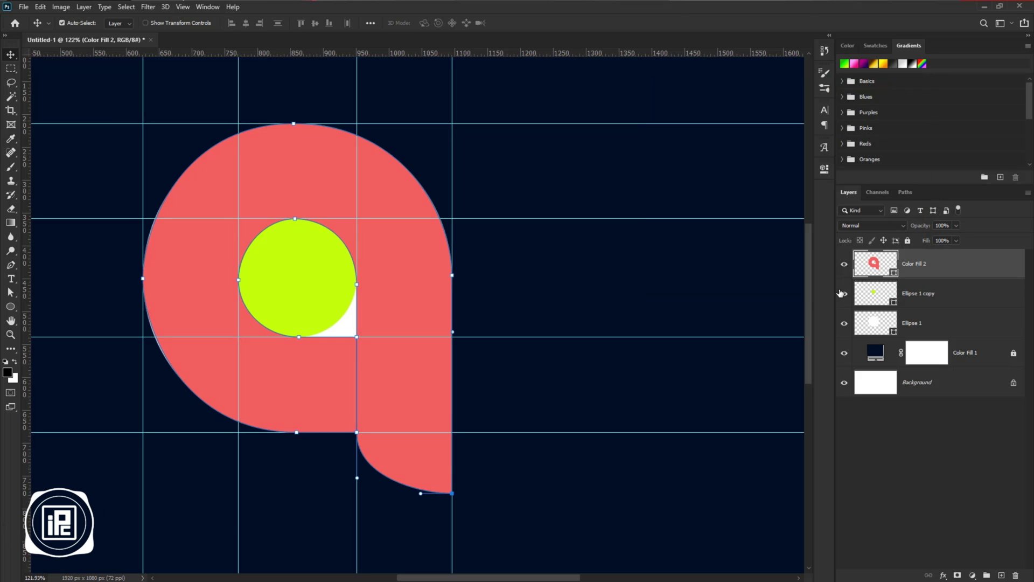
Delete the green and white circle layers
scroll(617, 330, up, 1)
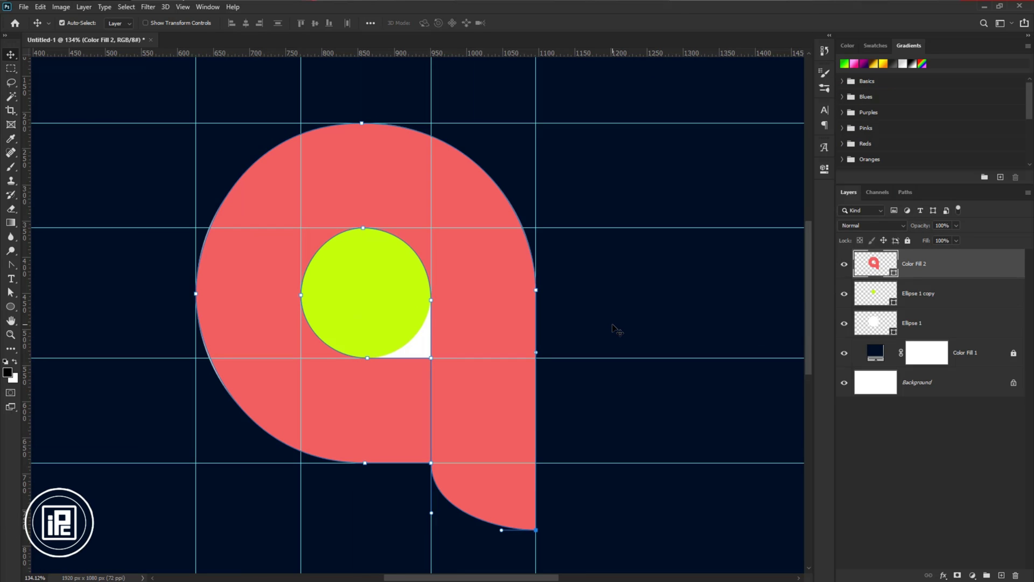
click(956, 308)
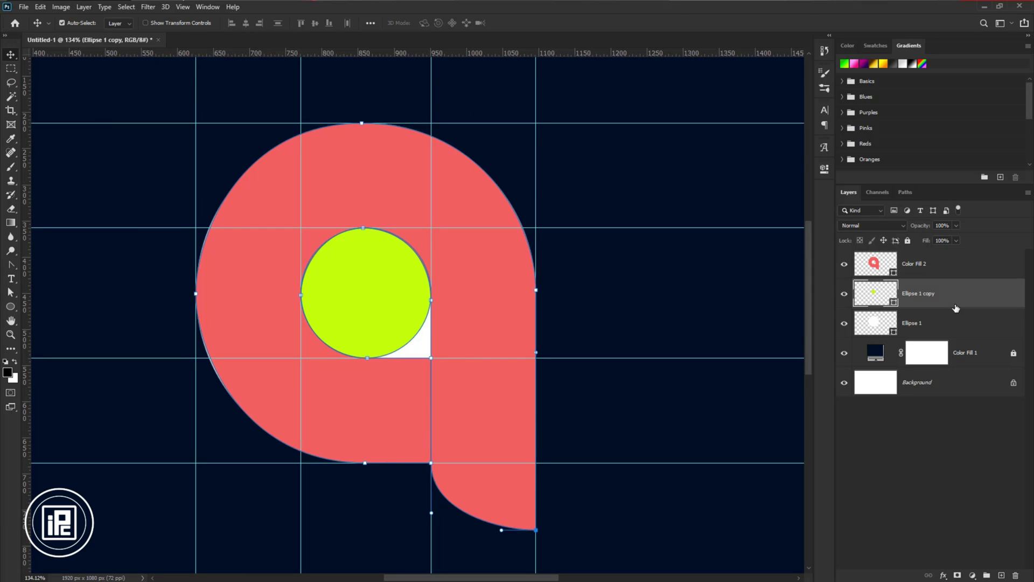
key(Delete)
key(Delete)
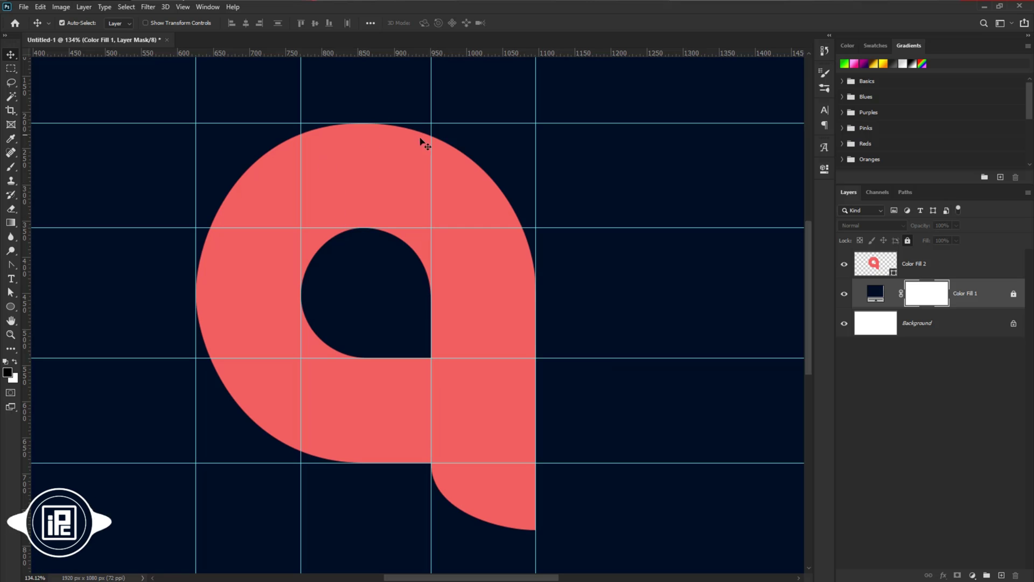
scroll(477, 339, right, 1)
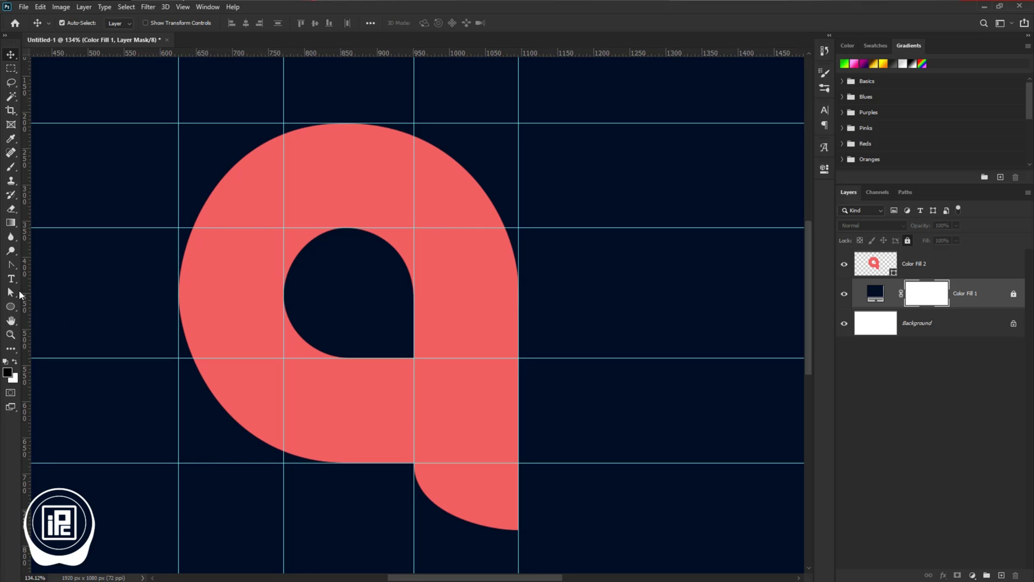
On a new layer above the 'a', start a Pen path up the tail with a curved anchor at the top-left guide
click(12, 268)
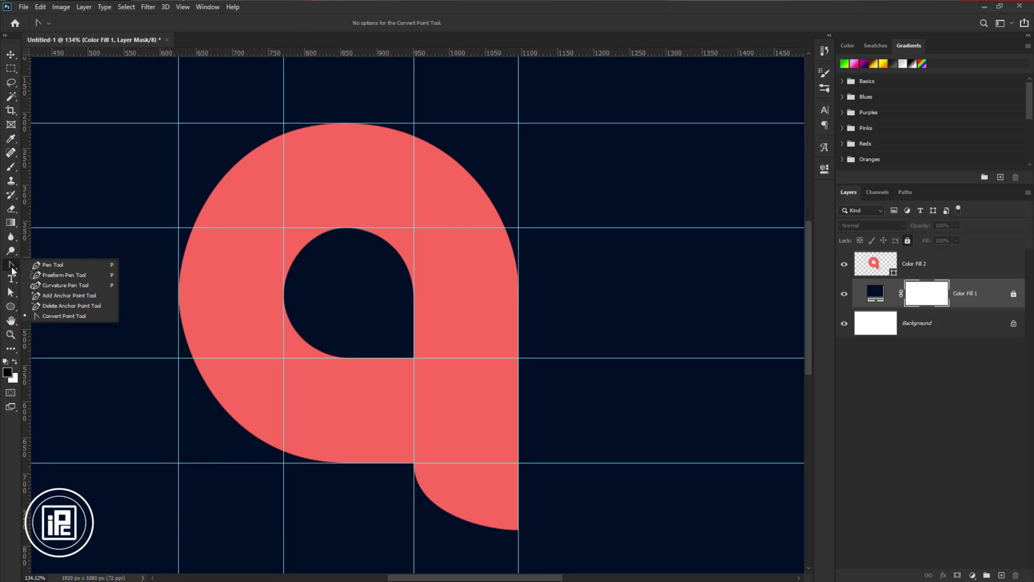
click(48, 265)
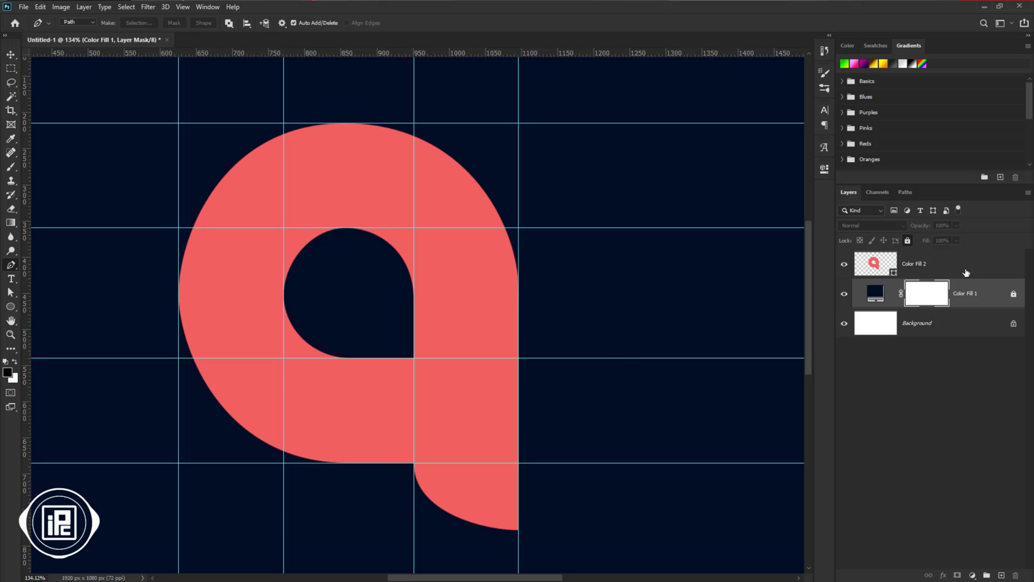
click(921, 265)
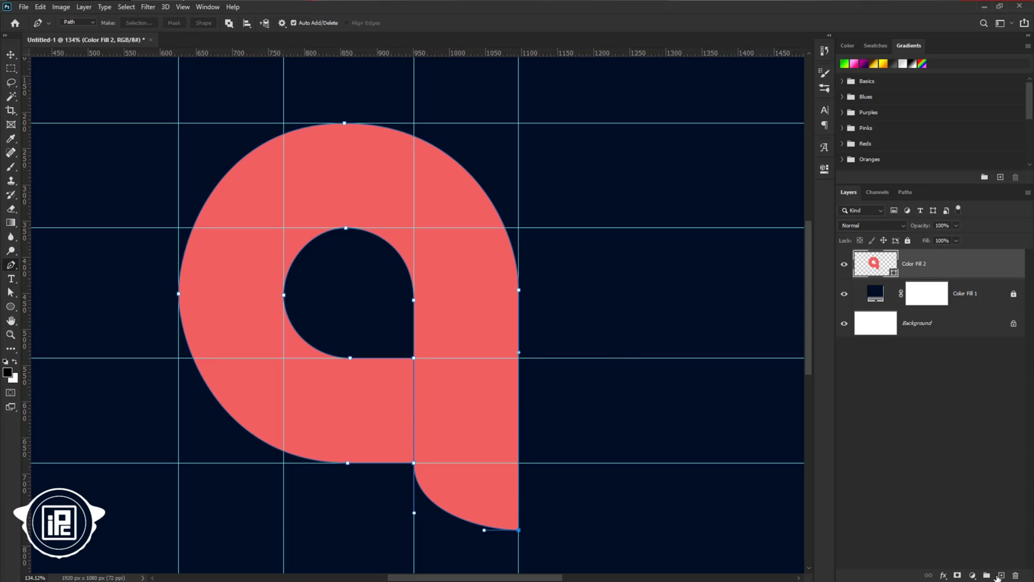
click(1001, 575)
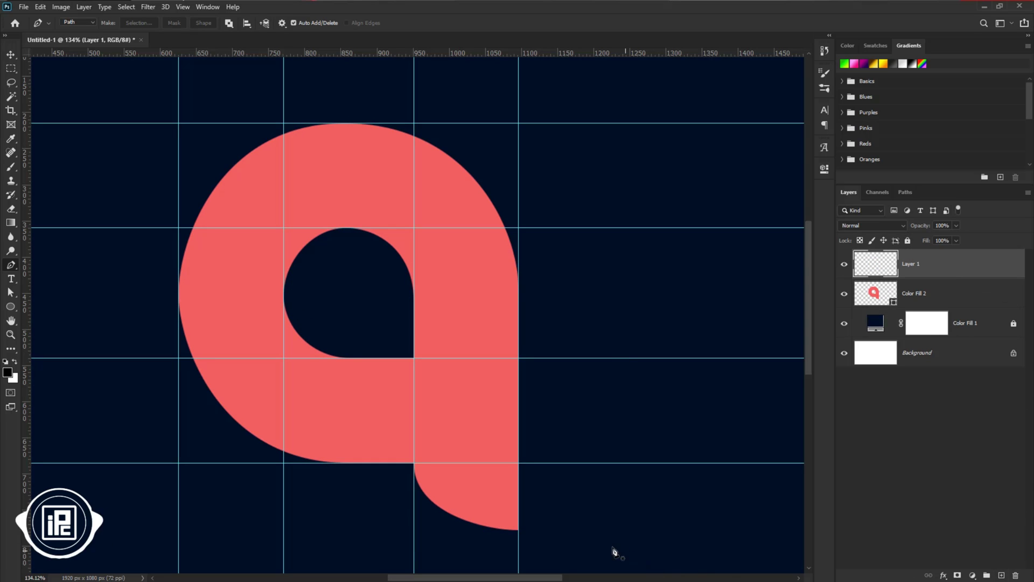
click(414, 463)
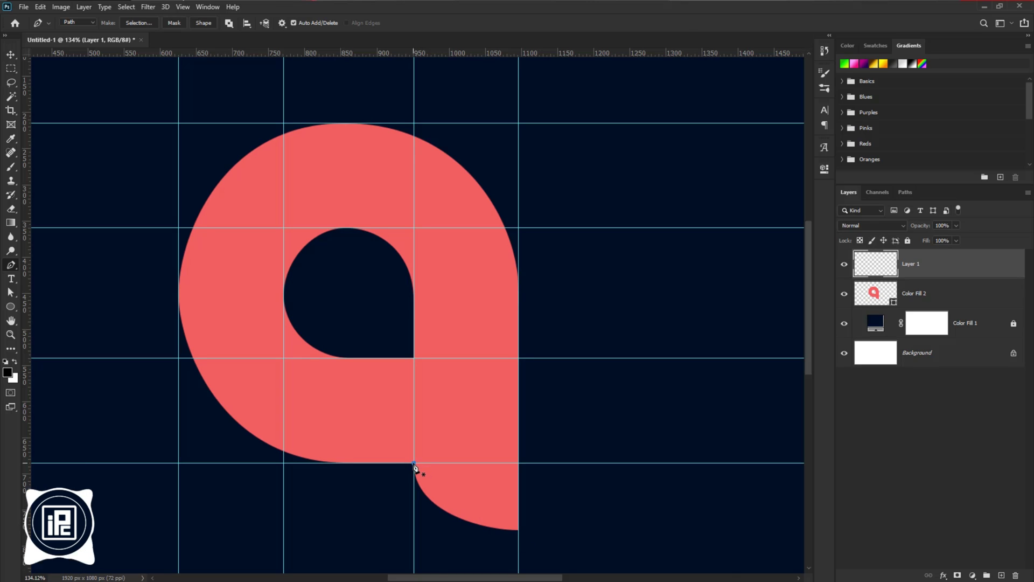
click(414, 294)
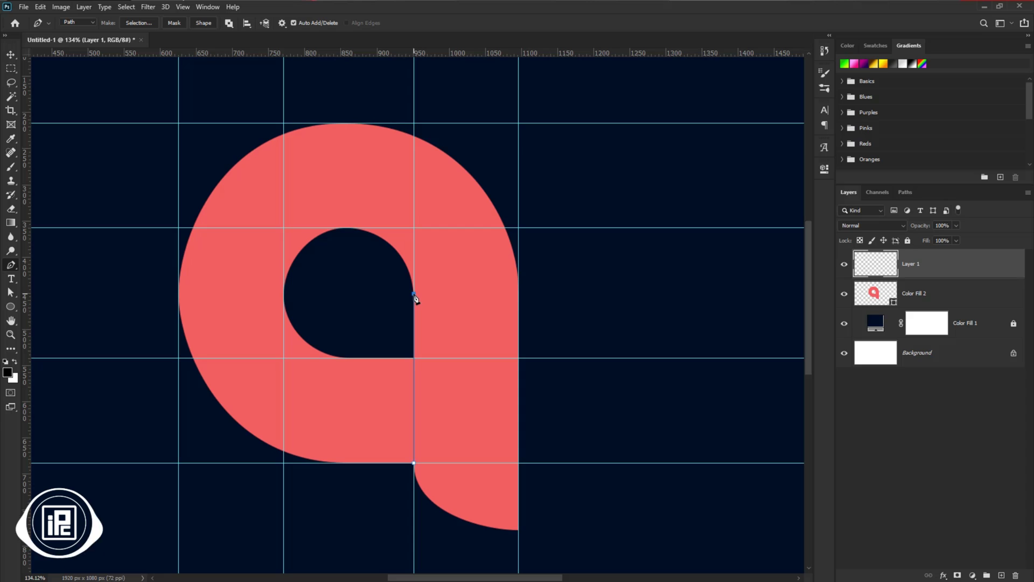
click(179, 124)
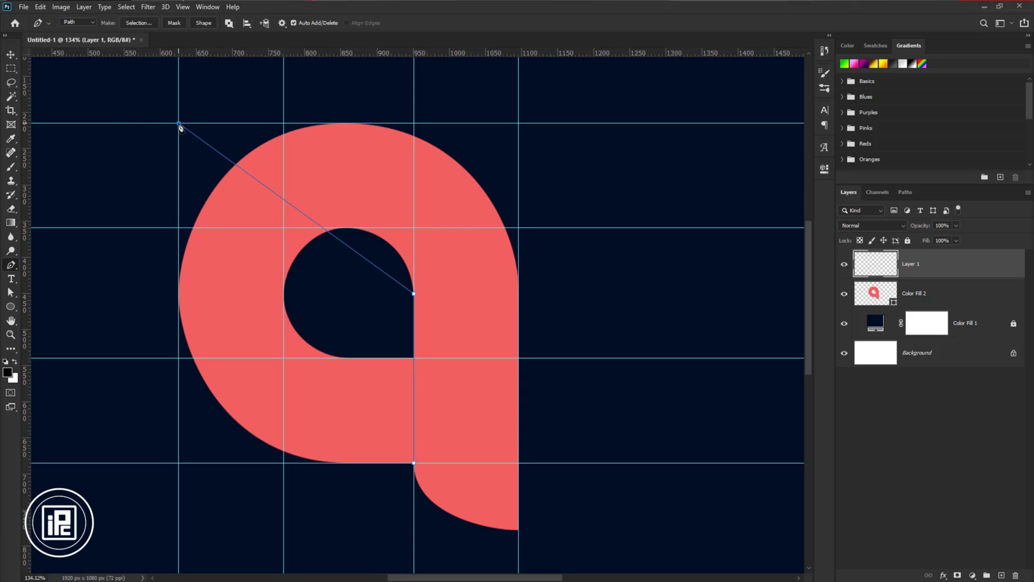
drag(179, 124, 44, 124)
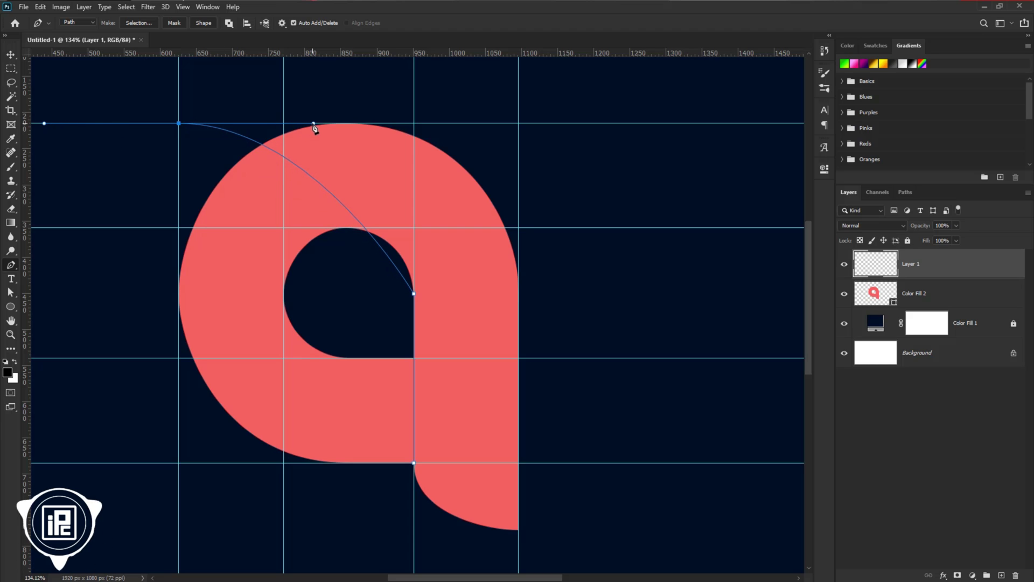
Add corner points around the letter's right side, close the path, and round its curve through the letter
click(195, 92)
click(382, 76)
click(535, 88)
click(641, 203)
click(651, 351)
click(578, 530)
click(395, 522)
click(414, 462)
click(11, 292)
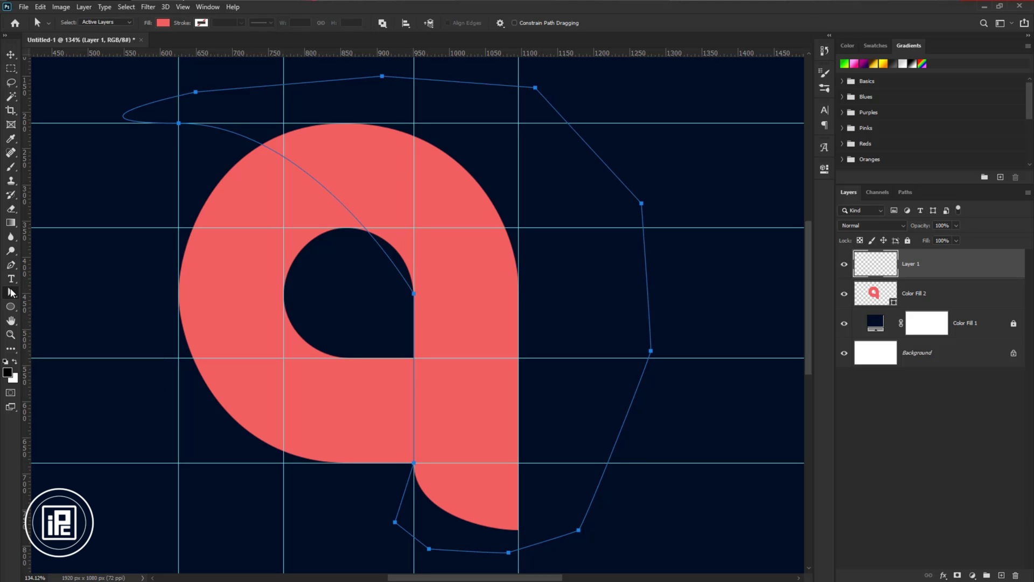
click(195, 128)
drag(314, 125, 399, 114)
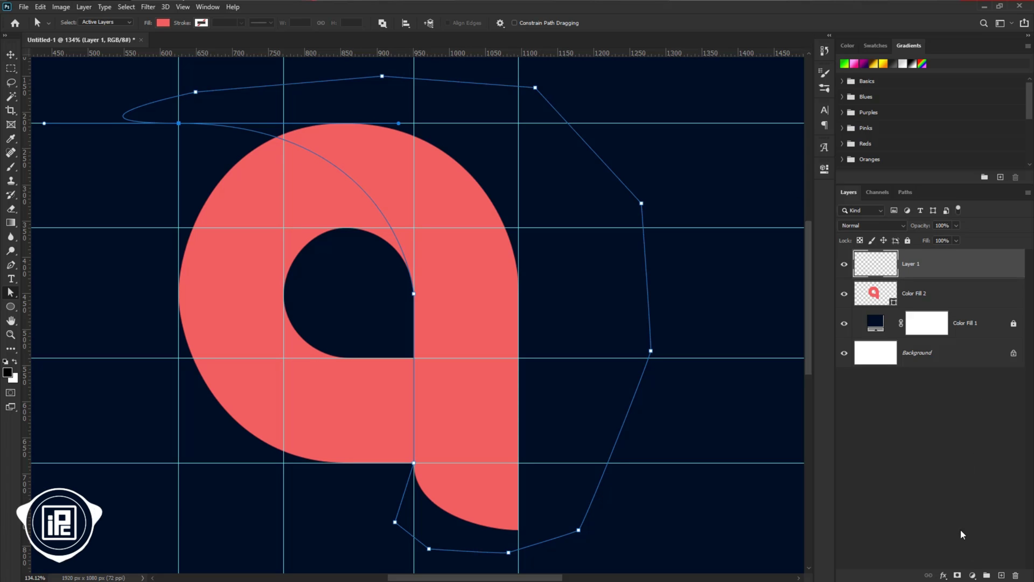
Fill the path with a cyan #08c2ff Solid Color layer
click(973, 575)
click(965, 384)
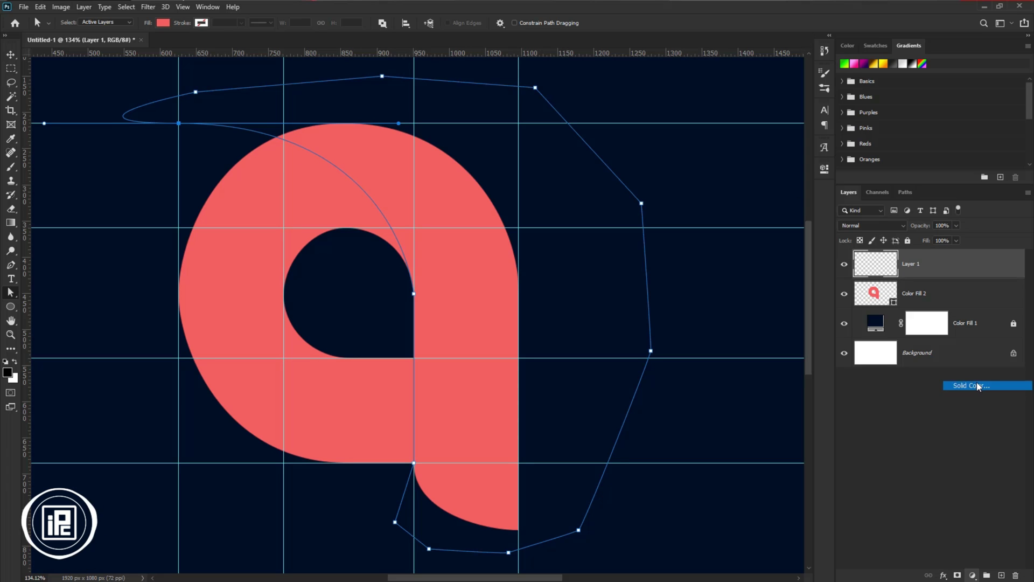
click(742, 174)
click(782, 111)
click(799, 167)
drag(799, 173, 801, 176)
click(888, 111)
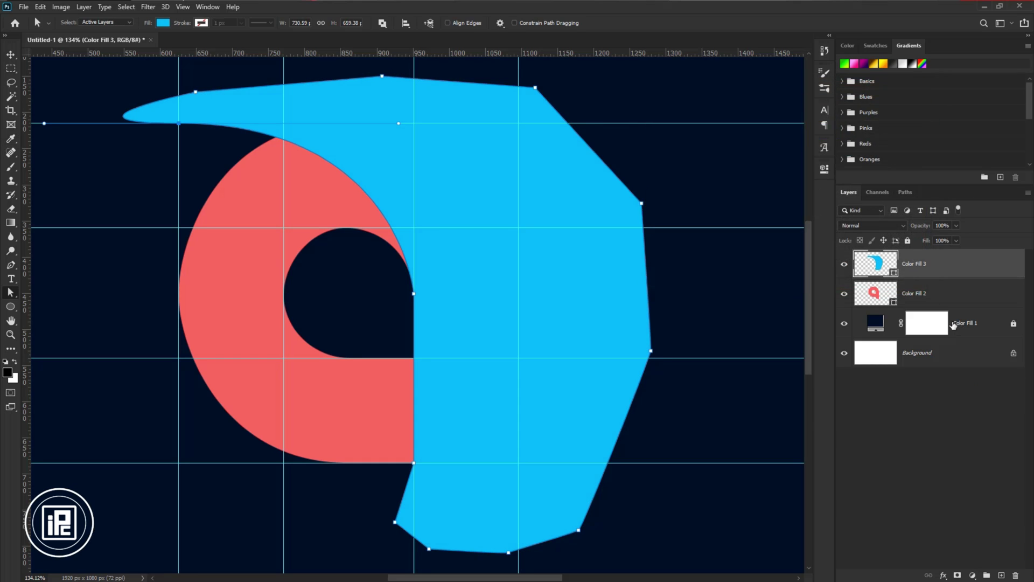
Clip Color Fill 3 to the coral letter, delete leftover anchors, and hide the path outline
right_click(953, 271)
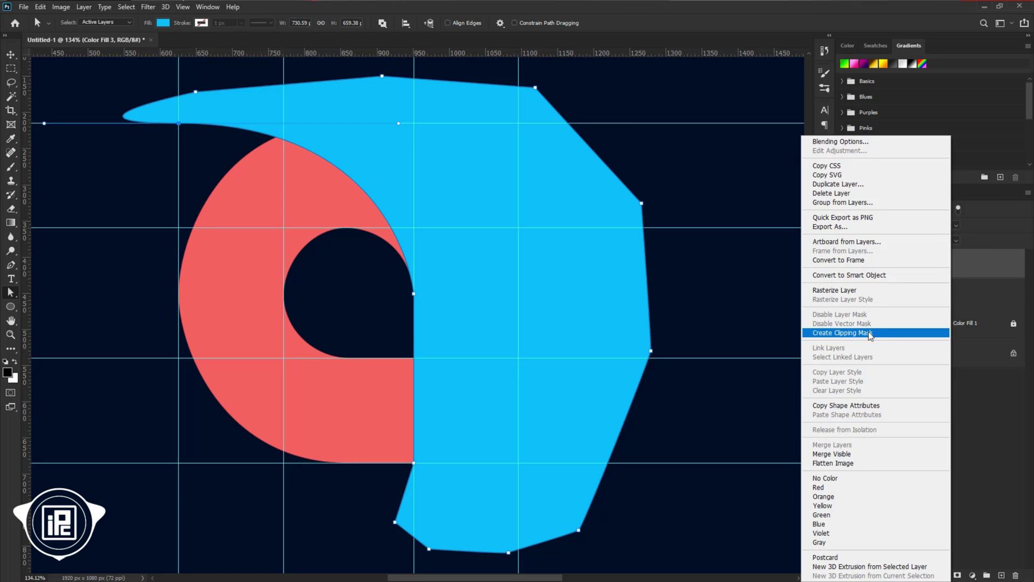
click(859, 333)
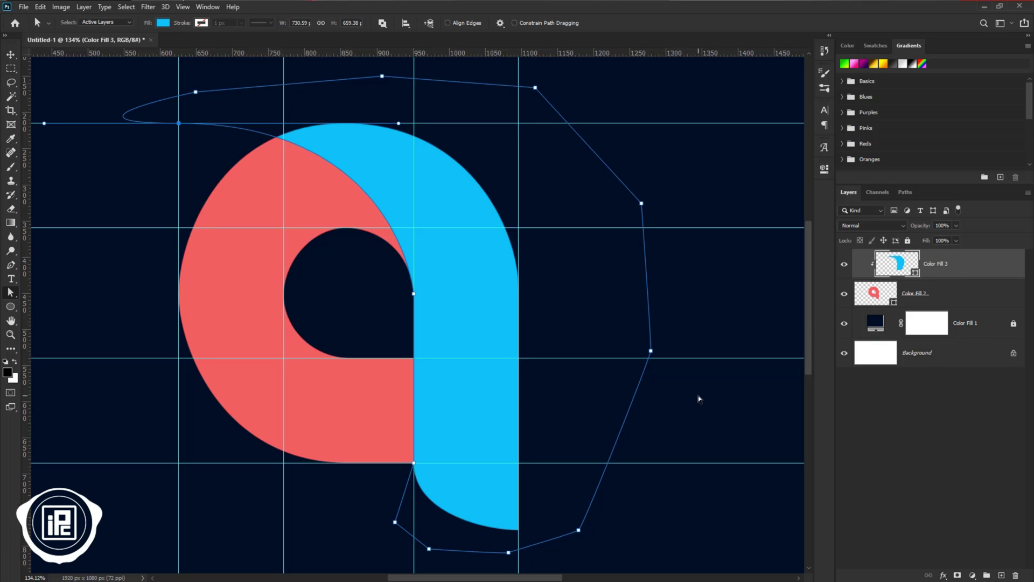
key(Delete)
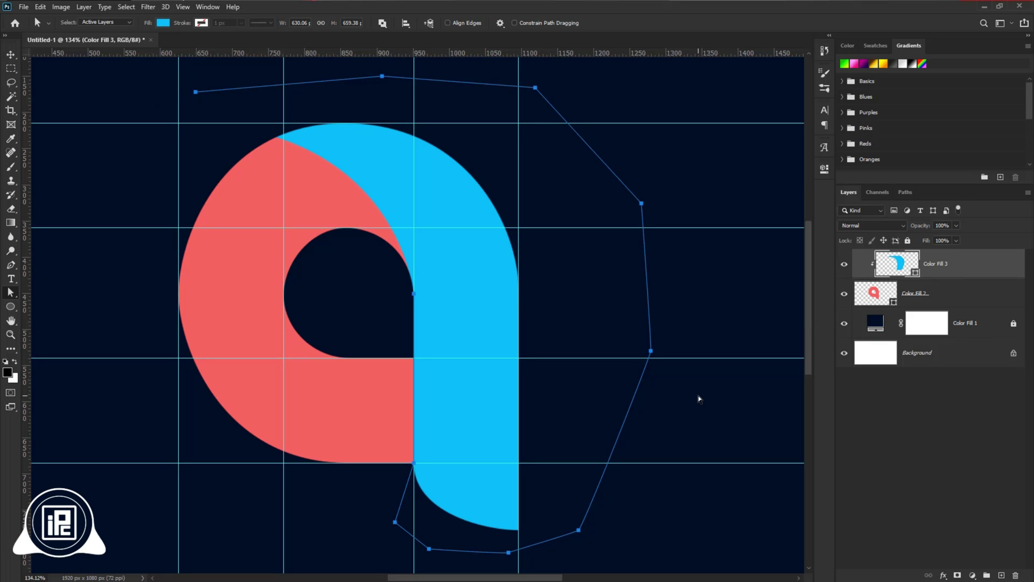
click(698, 397)
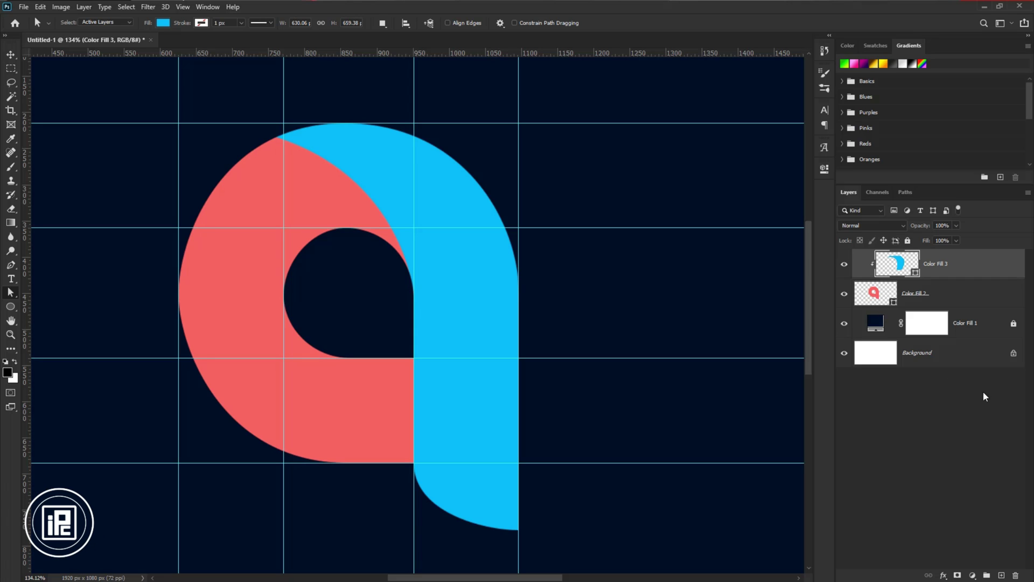
Add a new layer clipped beneath Color Fill 3 and start a Pen path at the inner circle's top
click(1002, 574)
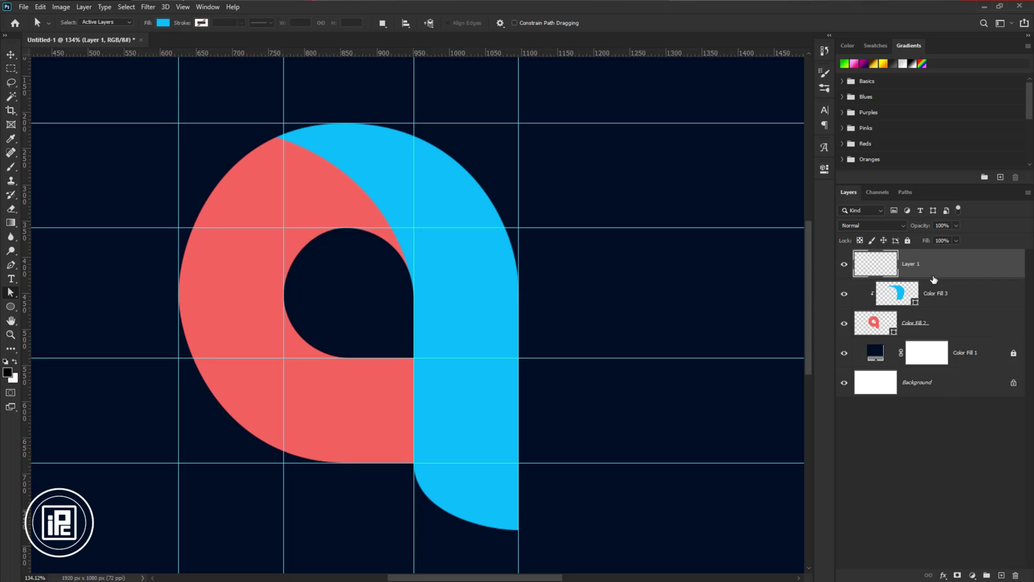
drag(938, 267, 886, 305)
key(p)
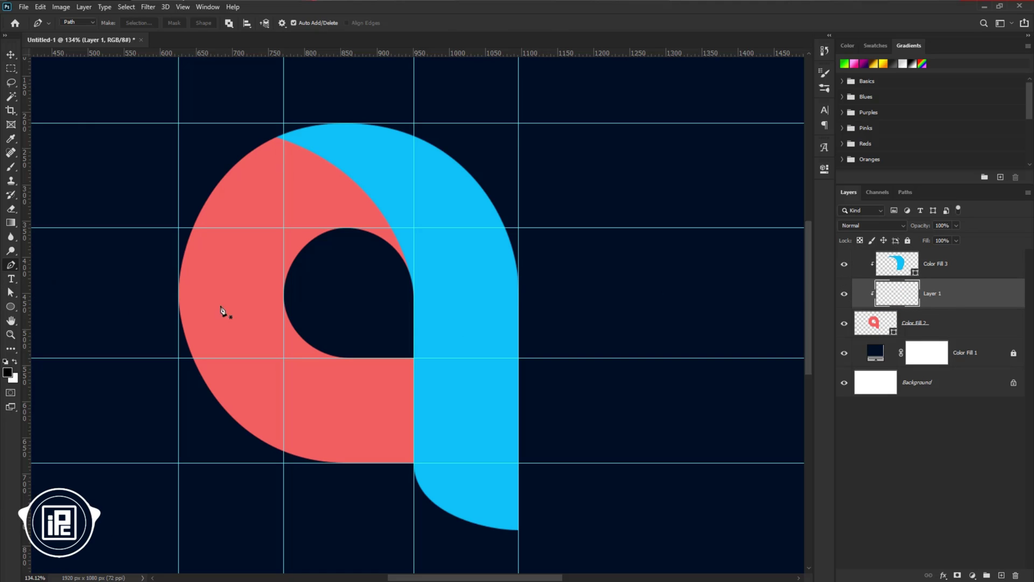
click(345, 228)
drag(179, 462, 182, 561)
Trace points around the letter's upper-left arc and inner bowl, closing the path
click(111, 418)
click(86, 257)
click(144, 156)
click(179, 114)
click(256, 80)
click(420, 107)
click(489, 135)
click(536, 178)
click(404, 336)
click(394, 313)
click(382, 277)
click(345, 228)
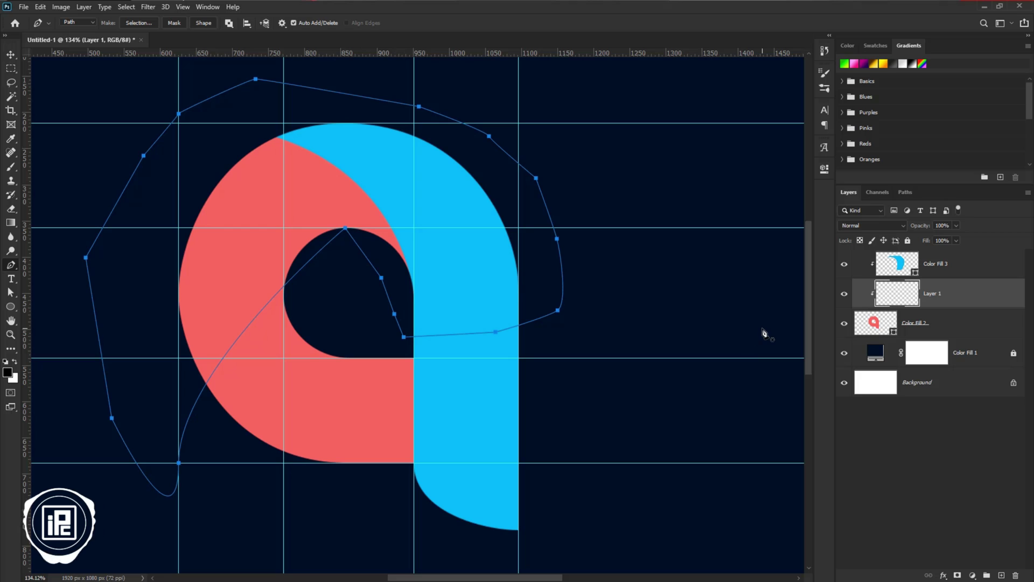
Reshape the inner curve by adjusting the bottom-left anchor's handle
click(10, 292)
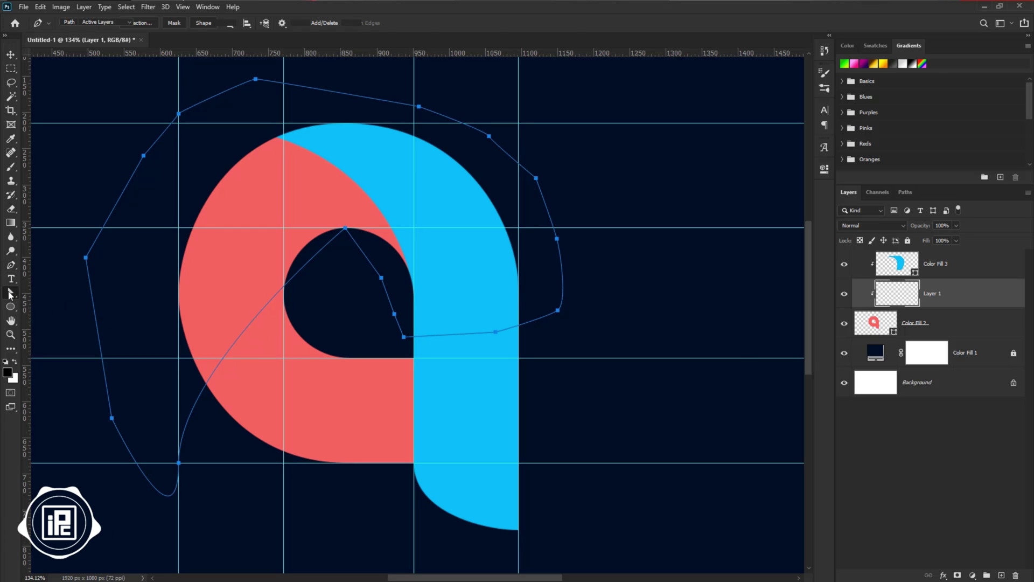
click(179, 463)
drag(180, 368, 188, 232)
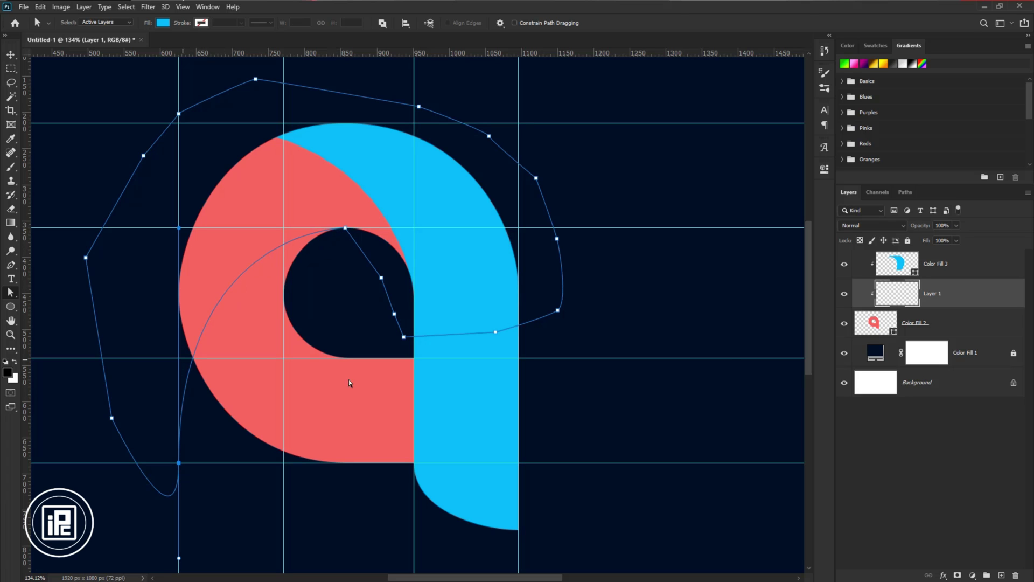
Fill the path with a royal-blue #3d6bff Solid Color layer
click(973, 575)
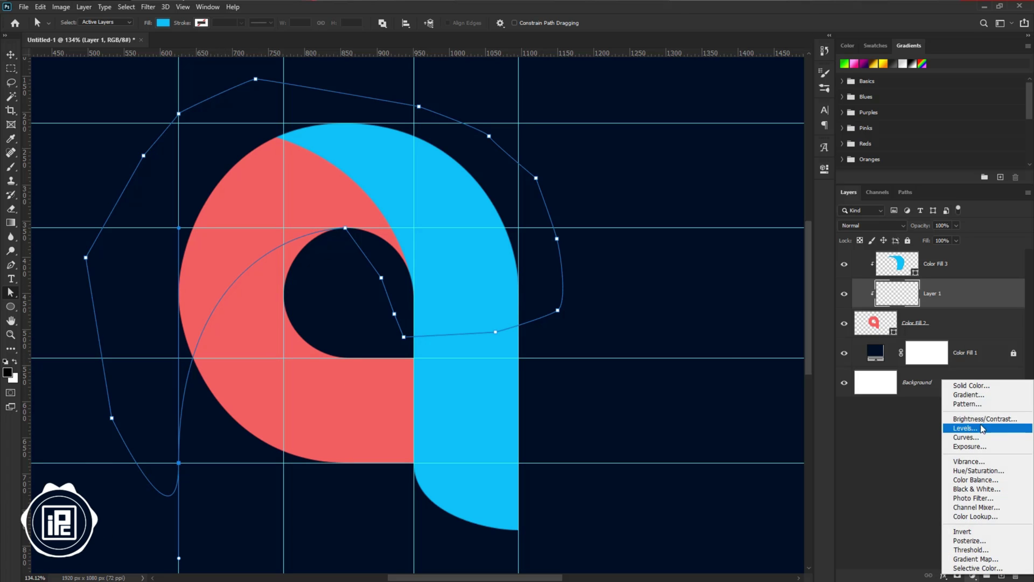
click(970, 387)
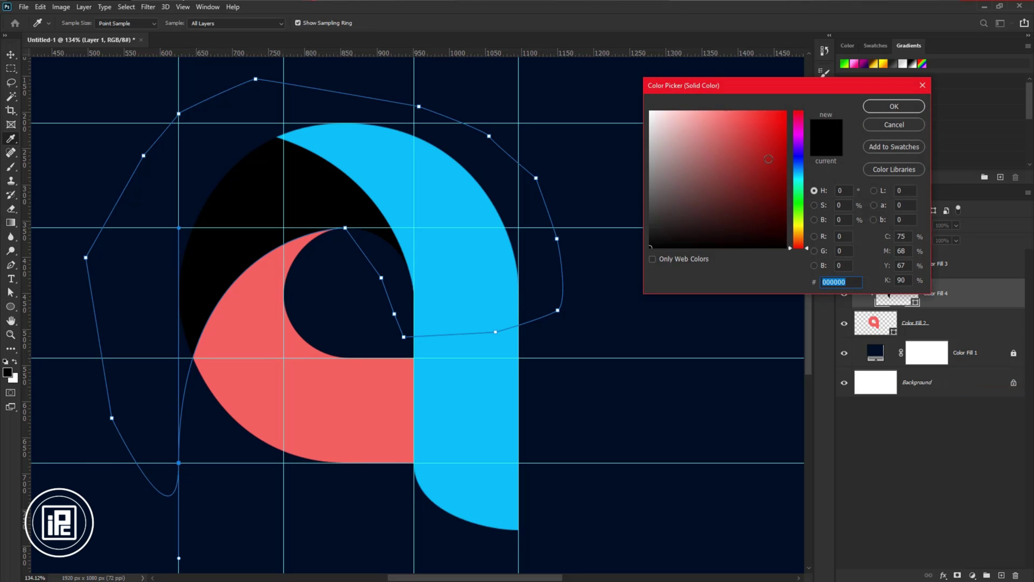
click(754, 112)
drag(802, 156, 801, 162)
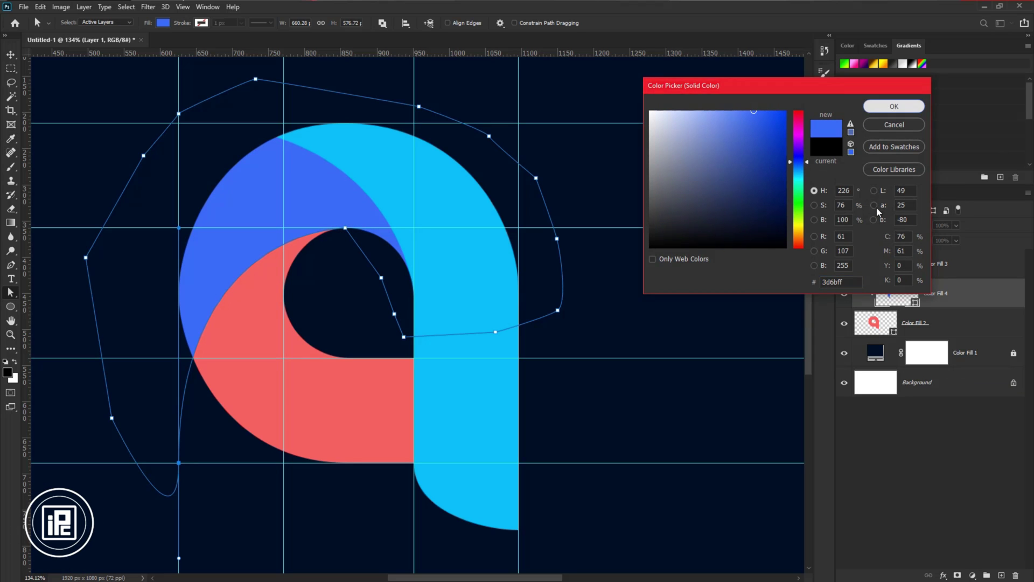
click(894, 106)
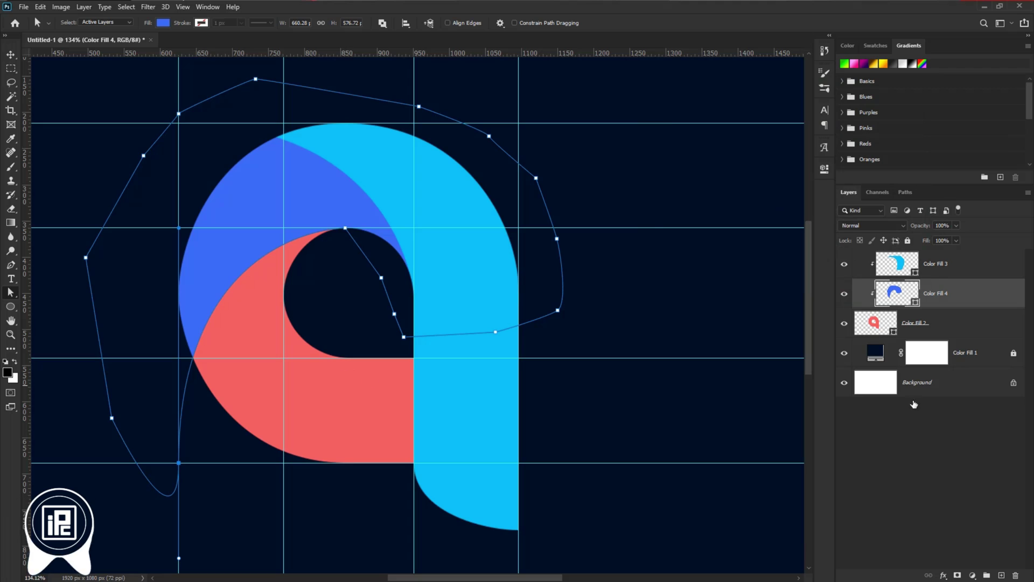
click(1002, 576)
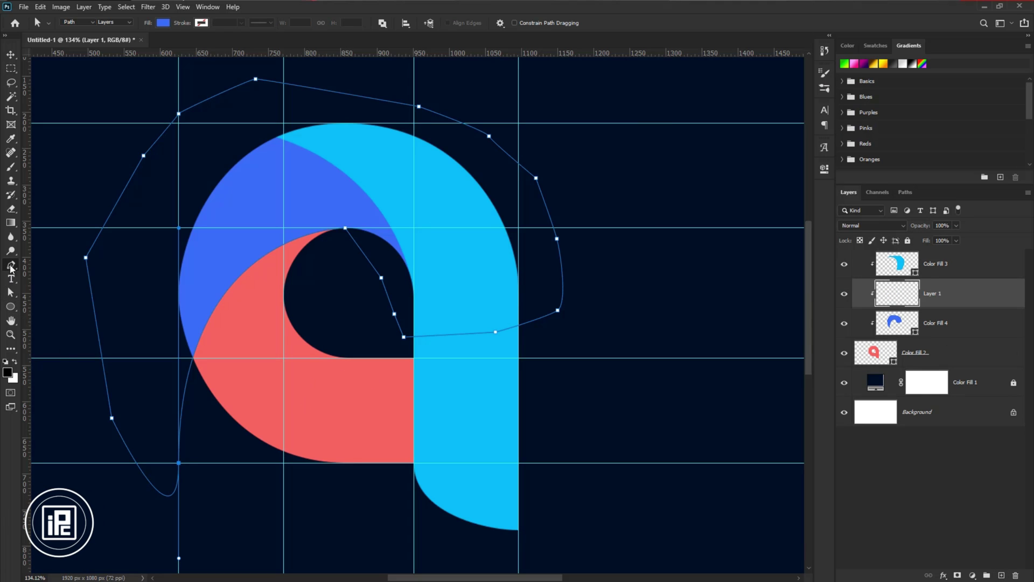
Replace the old path with a new Pen path tracing the letter's lower-left bowl
key(p)
key(BackSpace)
key(BackSpace)
click(284, 289)
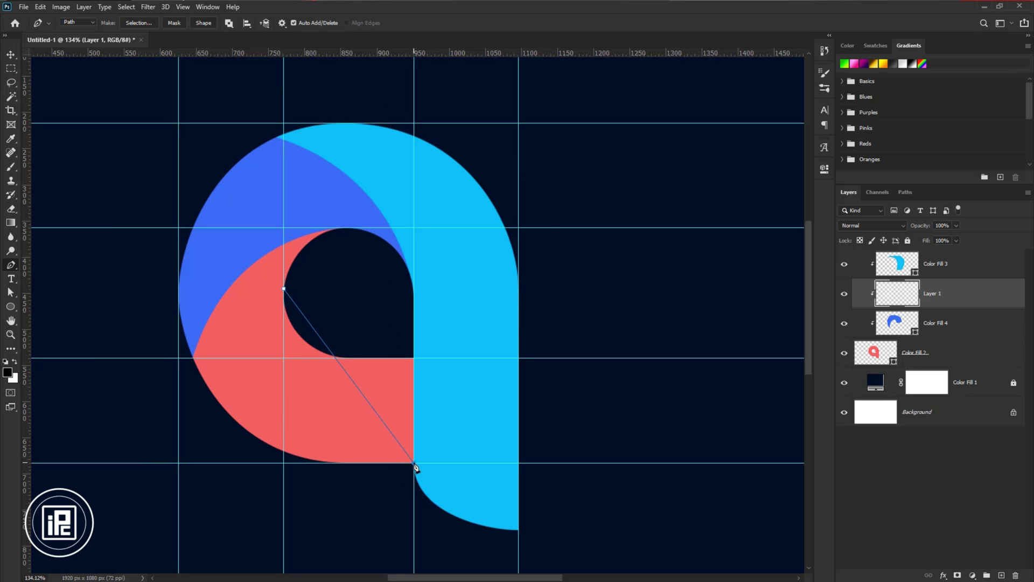
drag(413, 462, 561, 519)
click(414, 462)
click(376, 499)
click(178, 500)
click(156, 385)
click(138, 269)
click(191, 203)
Continue the path across the top and around the inner hole, closing it
click(223, 128)
click(307, 147)
click(360, 202)
click(377, 251)
click(367, 264)
click(327, 272)
click(284, 288)
Fill the path with Solid Color #001eff and move Color Fill 5 below Color Fill 4
click(973, 575)
click(965, 388)
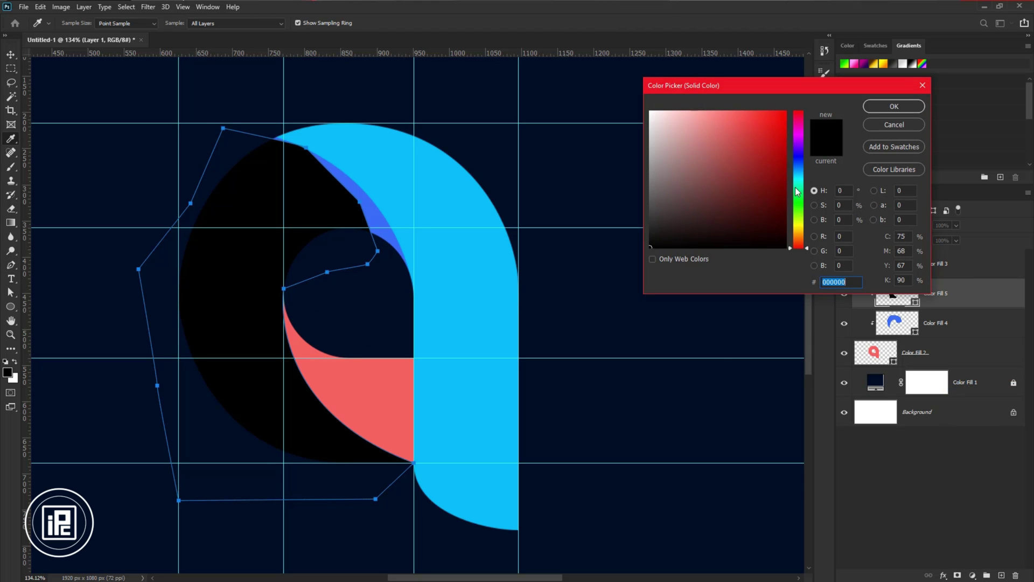
drag(799, 188, 802, 164)
click(785, 111)
click(894, 106)
drag(973, 297, 971, 329)
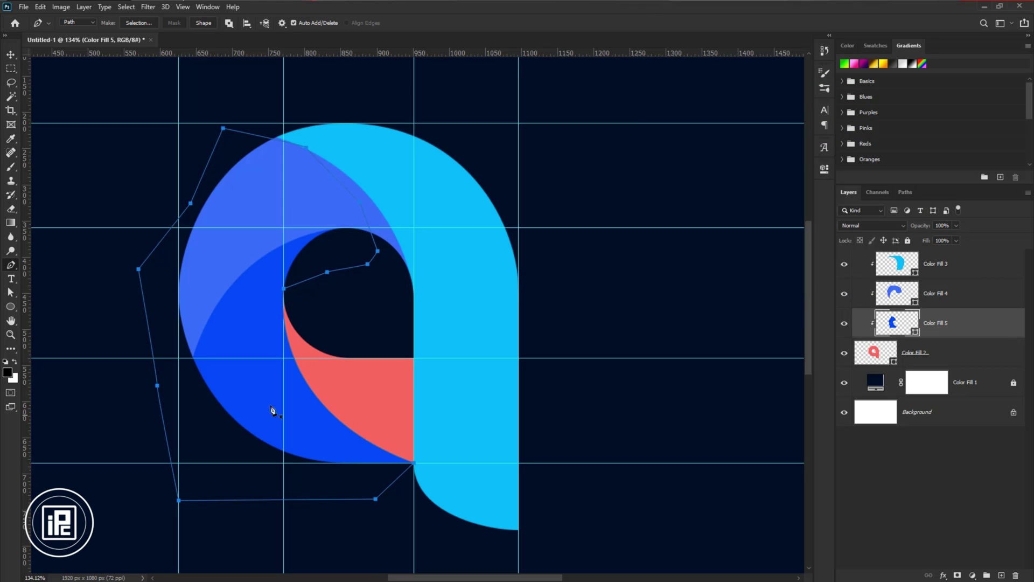
key(Return)
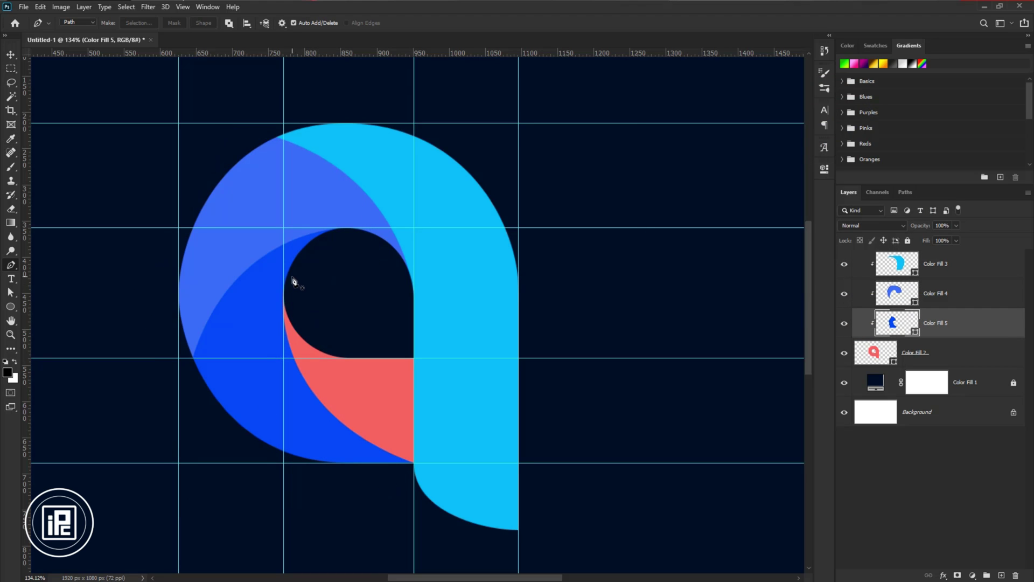
Trace a closed Pen path around the lower inner part of the letter
click(291, 276)
click(462, 302)
click(469, 490)
click(352, 523)
click(199, 463)
click(212, 303)
click(291, 276)
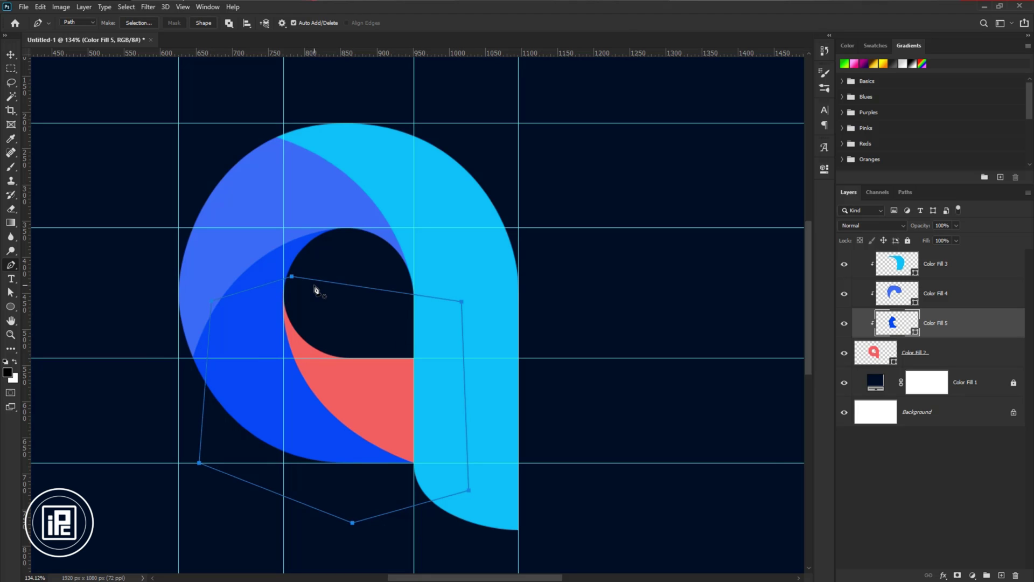
Add a clipped Solid Color fill in pure blue #0000ff as Color Fill 6
click(973, 576)
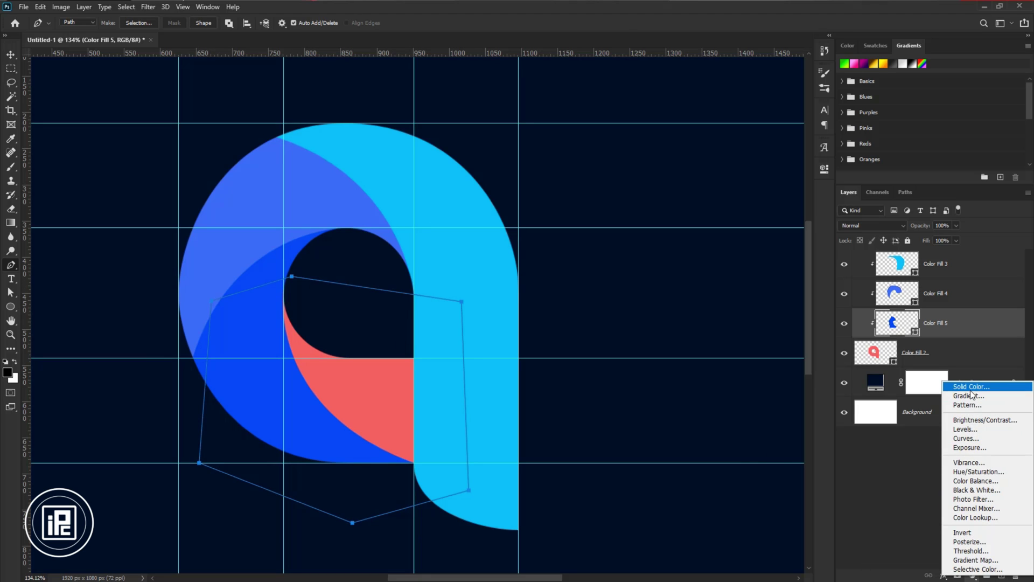
key(Escape)
ctrl+click(1001, 576)
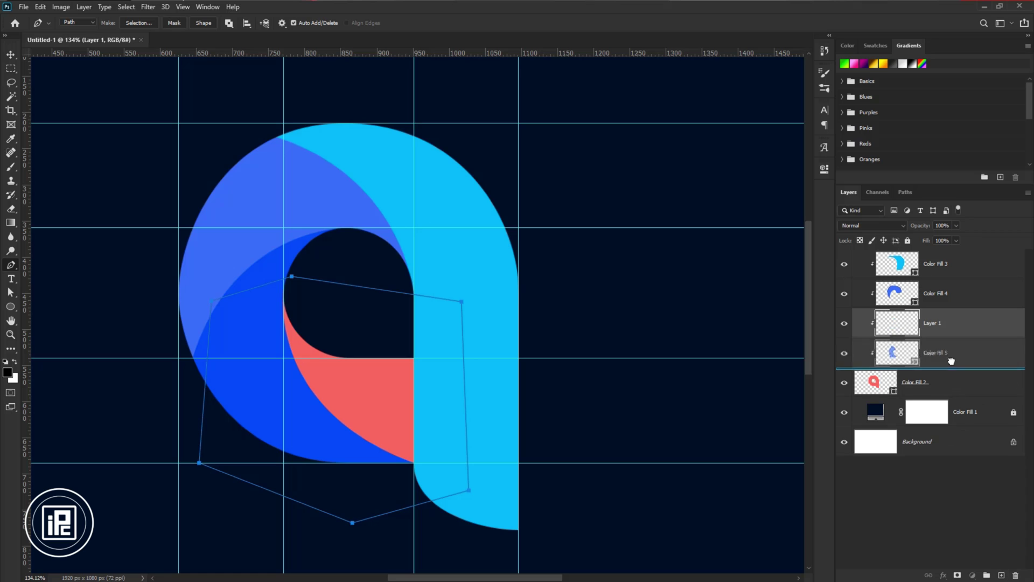
click(972, 576)
click(965, 385)
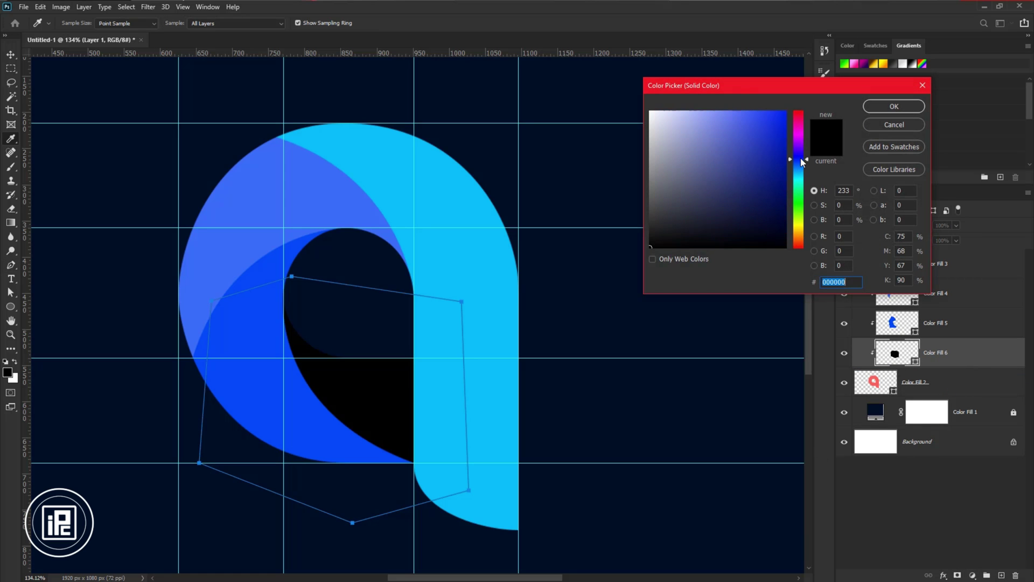
text(0000ff)
click(894, 106)
key(v)
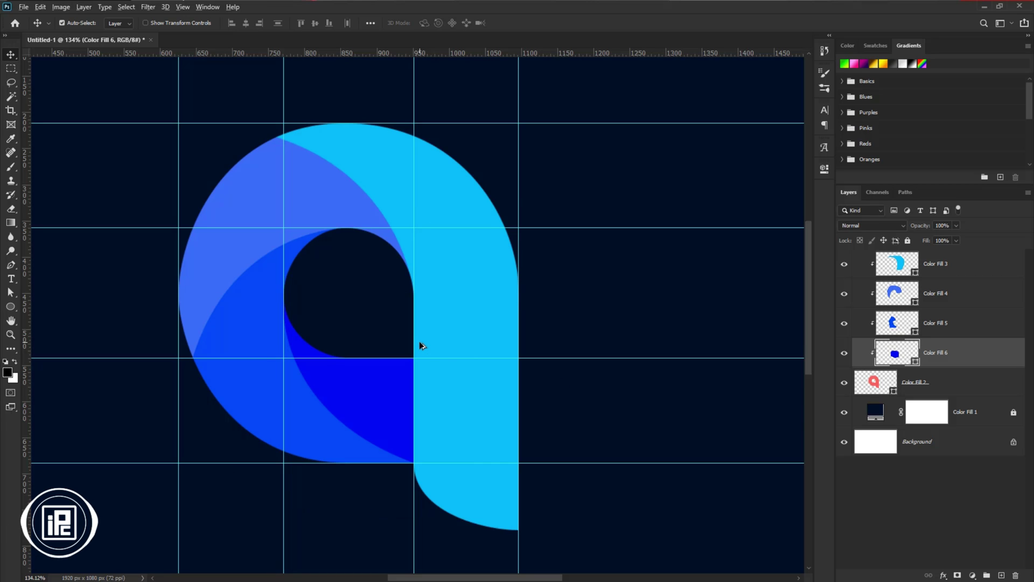
Zoom the canvas and clear every guide with View > Clear Guides
scroll(419, 345, down, 3)
scroll(421, 345, up, 1)
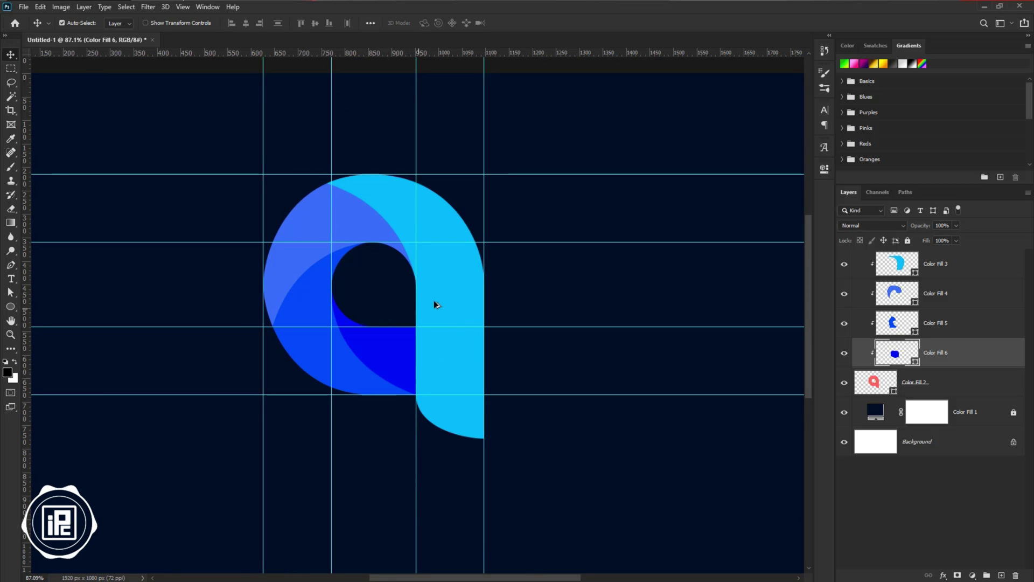
scroll(436, 303, up, 1)
scroll(435, 350, up, 1)
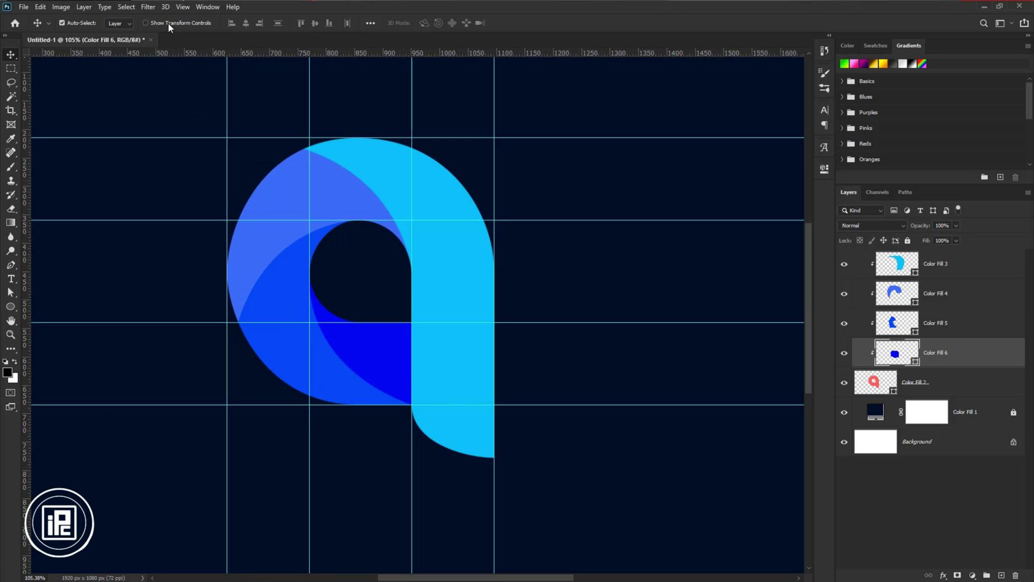
click(183, 7)
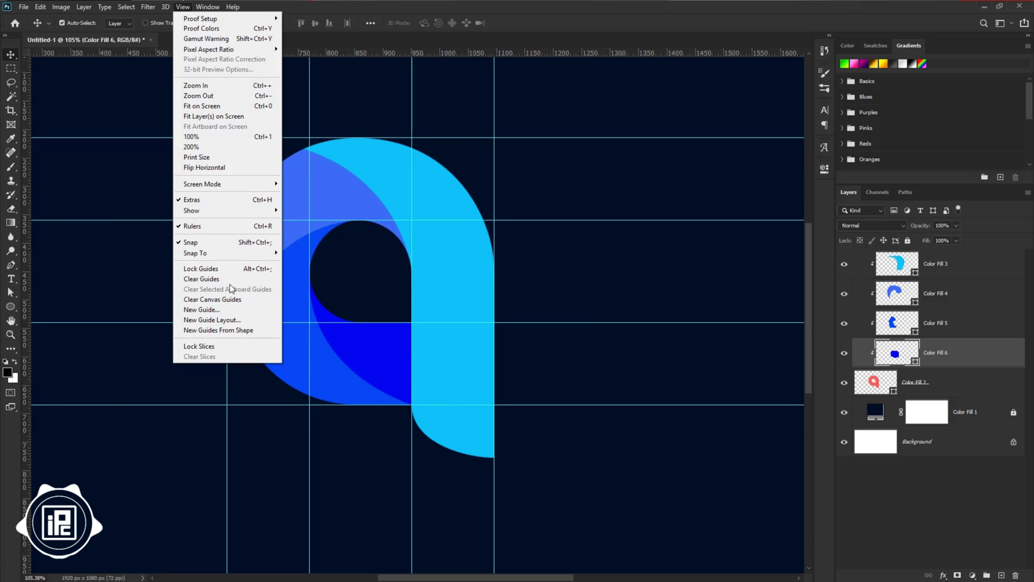
click(215, 279)
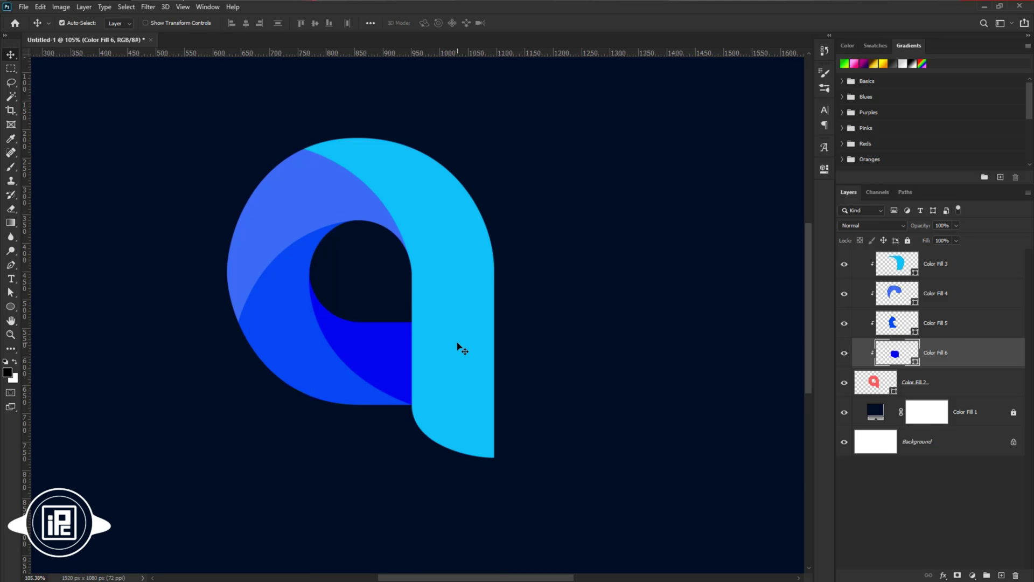
scroll(462, 349, up, 1)
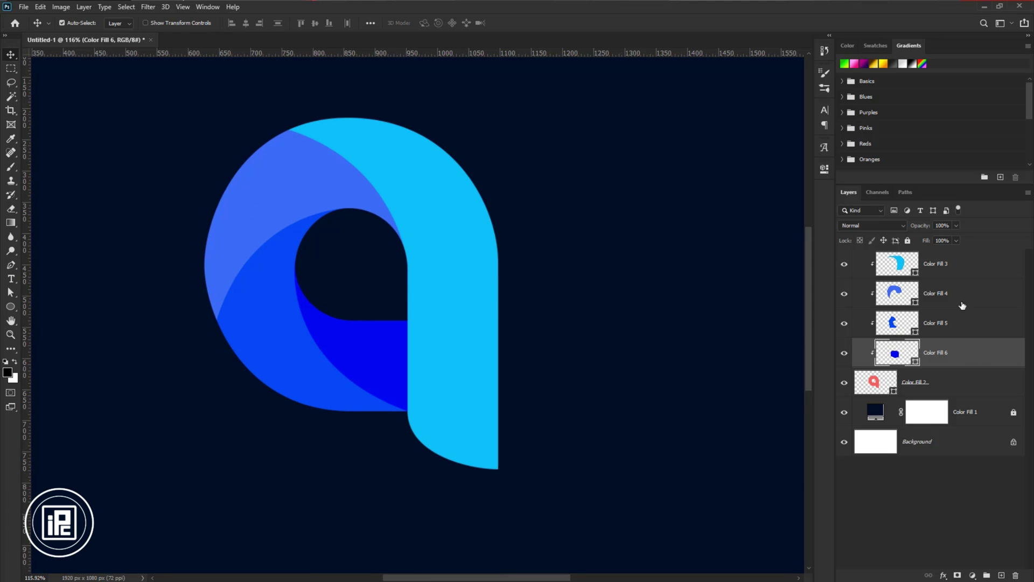
Give Color Fill 3 a Gradient Overlay running from #0072ff to #00fffc
click(972, 269)
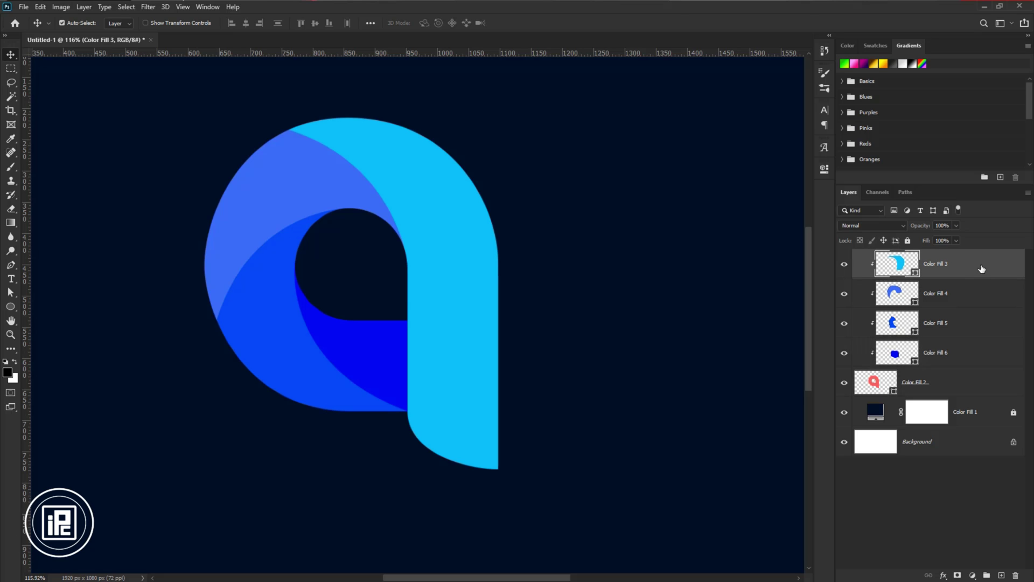
double_click(981, 268)
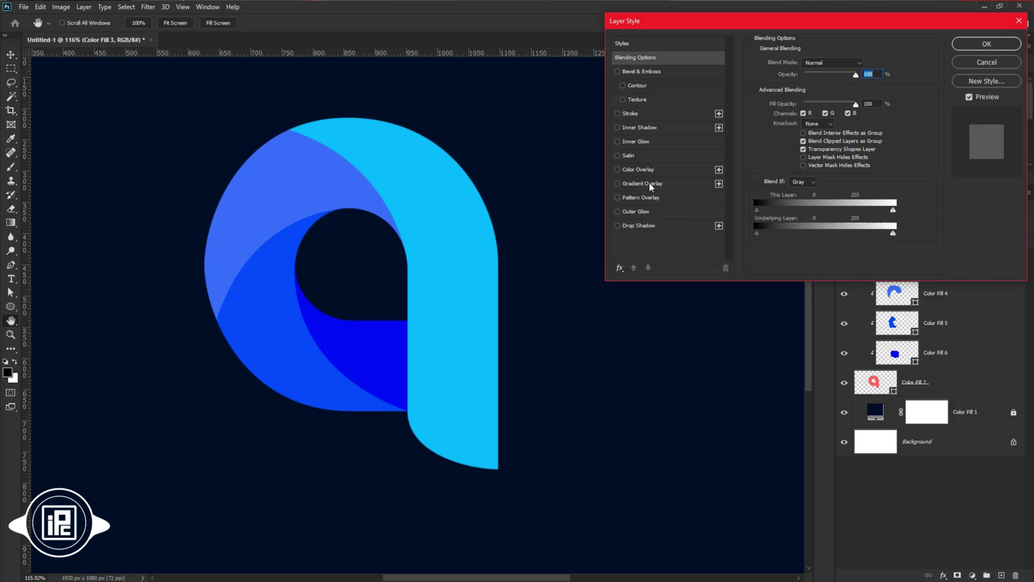
click(649, 184)
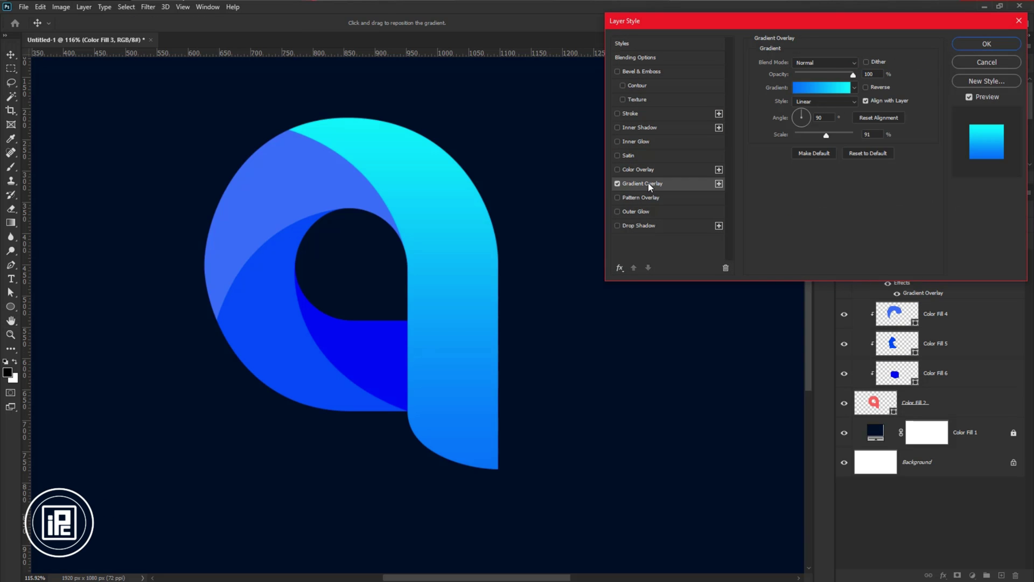
click(811, 87)
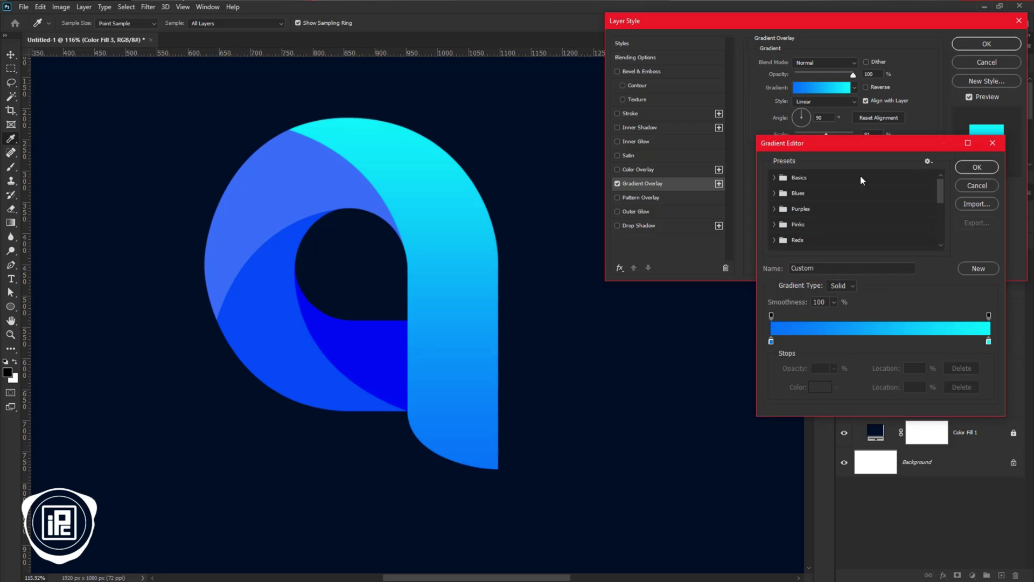
double_click(772, 342)
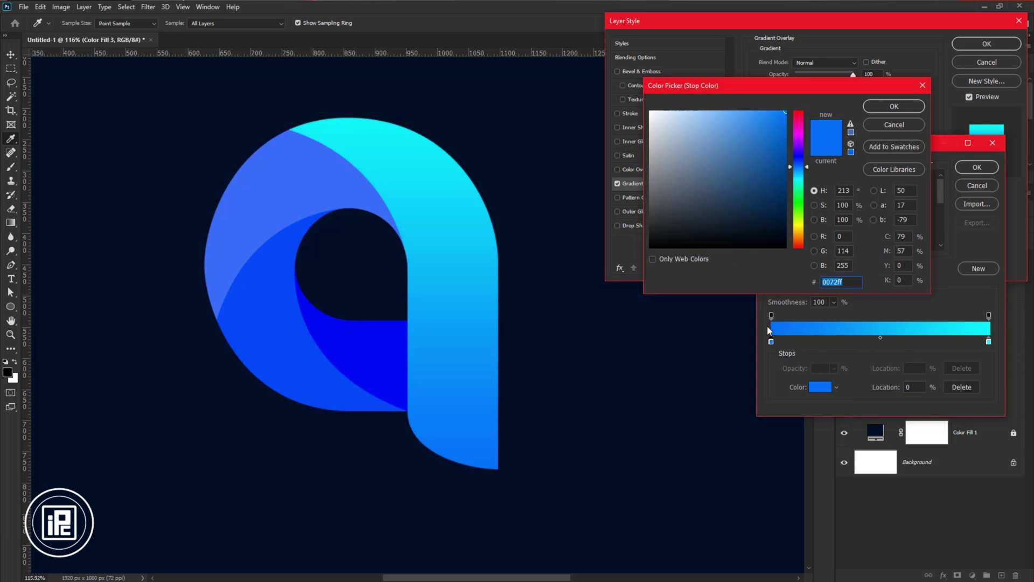
click(893, 107)
double_click(988, 342)
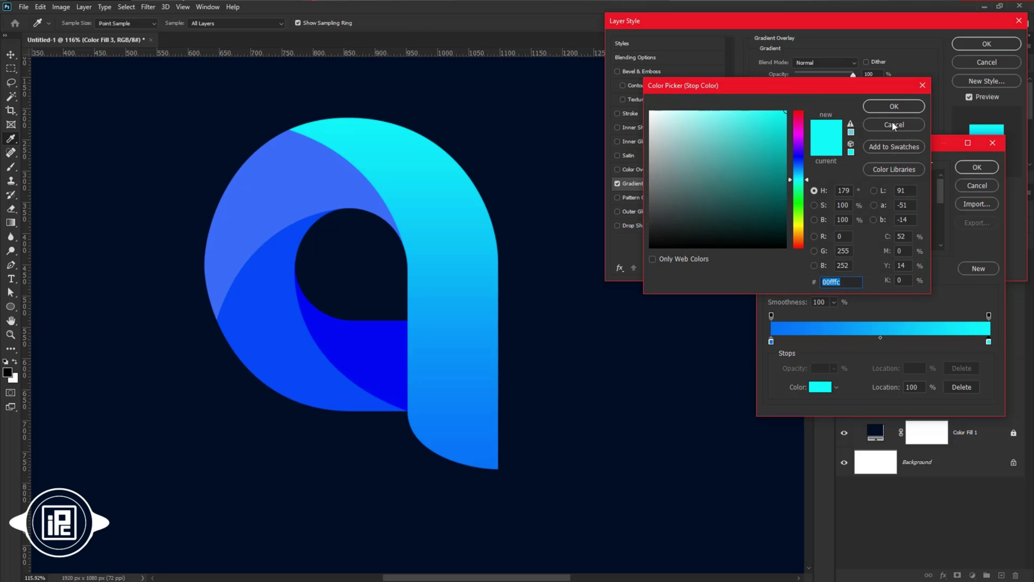
click(894, 107)
click(977, 168)
click(987, 43)
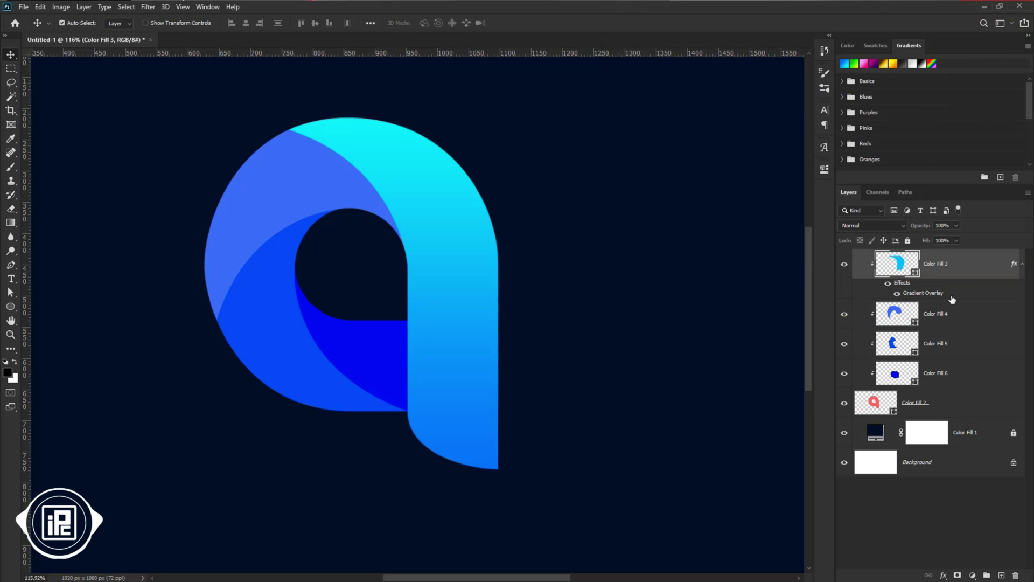
Copy Color Fill 3's layer style and paste it onto Color Fill 4, 5 and 6
right_click(957, 271)
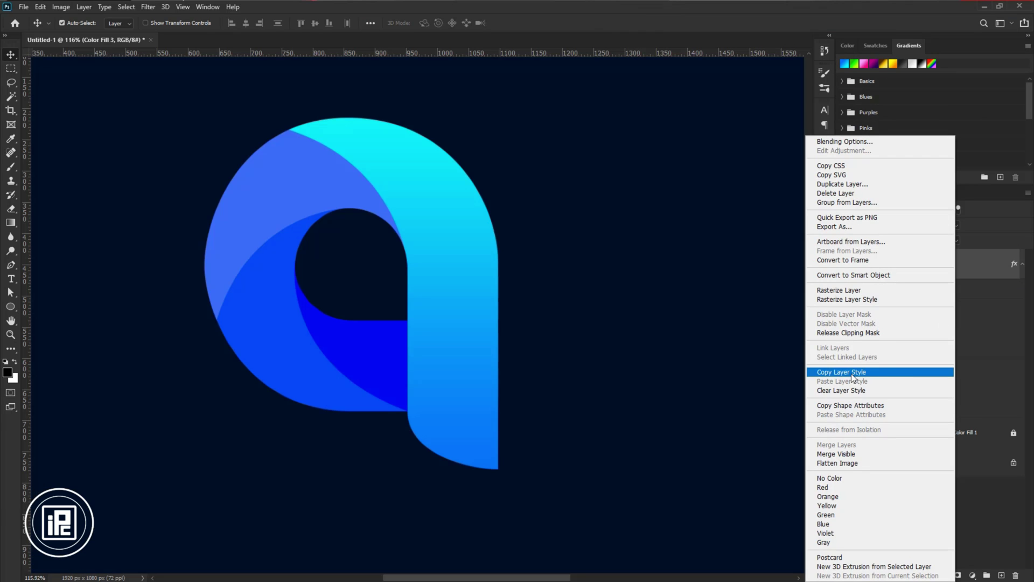
click(868, 377)
click(955, 320)
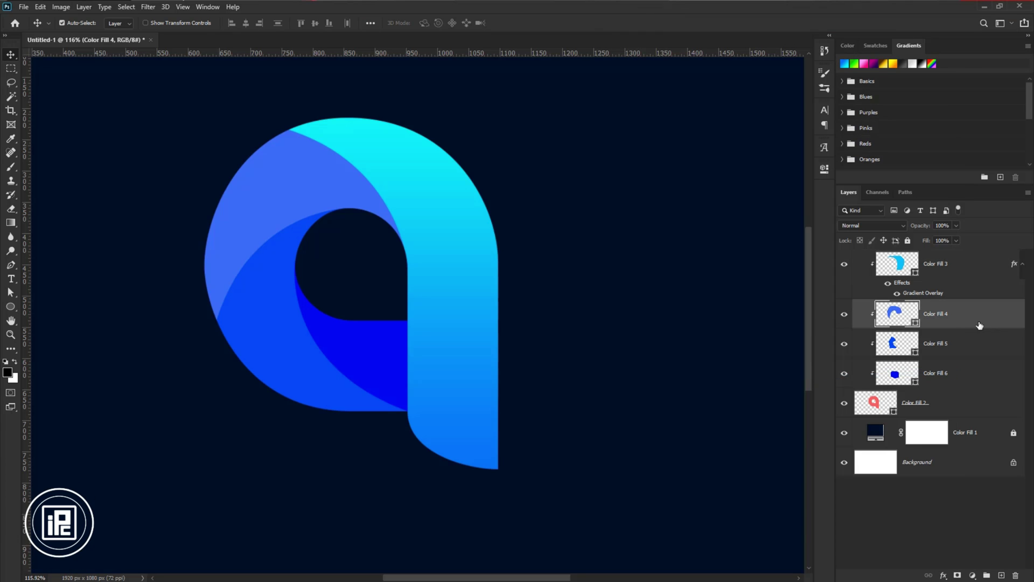
right_click(966, 325)
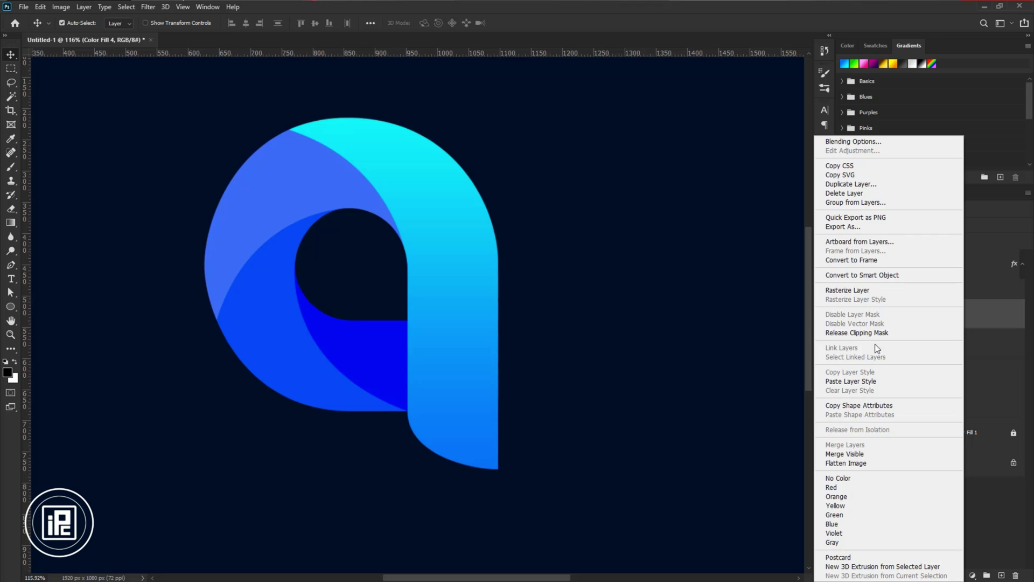
click(868, 383)
click(962, 372)
right_click(963, 372)
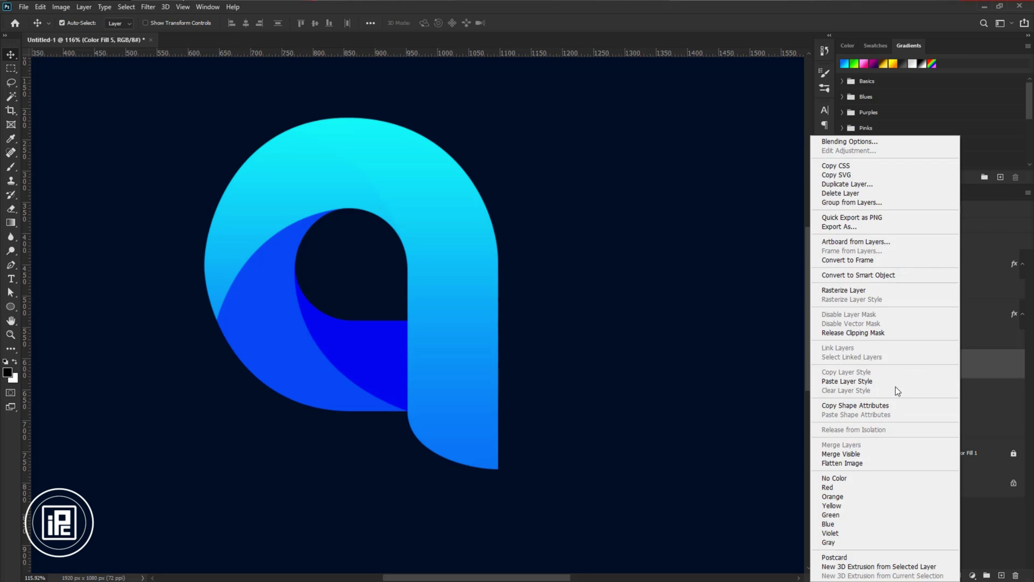
click(883, 382)
click(962, 419)
right_click(962, 419)
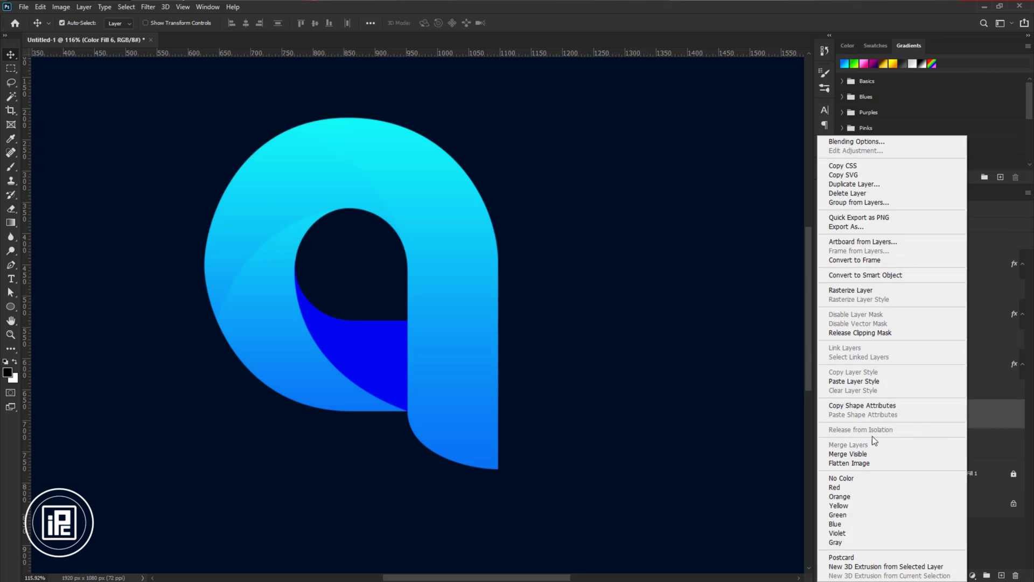
click(854, 381)
click(435, 215)
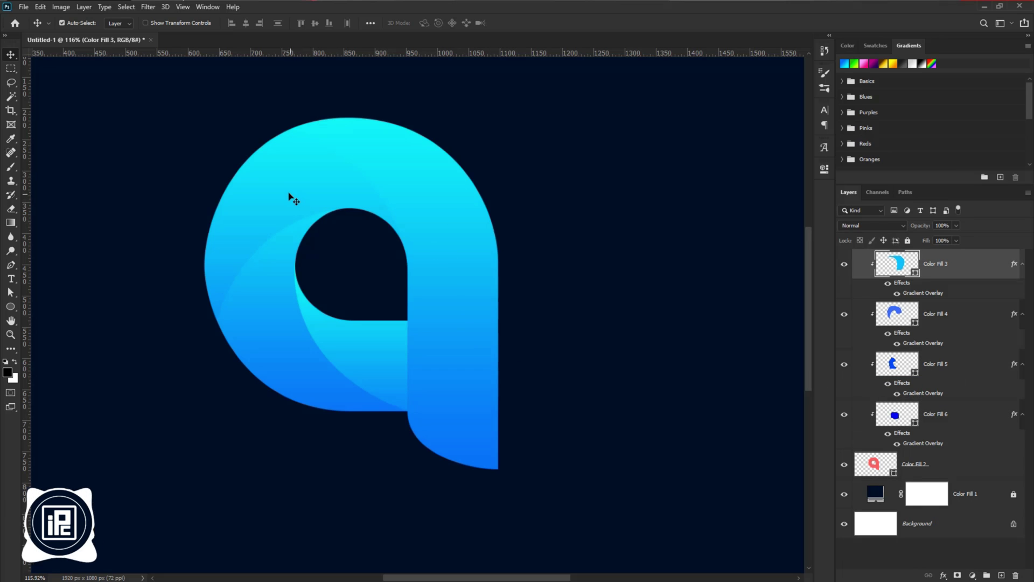
Set Color Fill 4's Gradient Overlay angle to -145° and scale to 60%
click(290, 195)
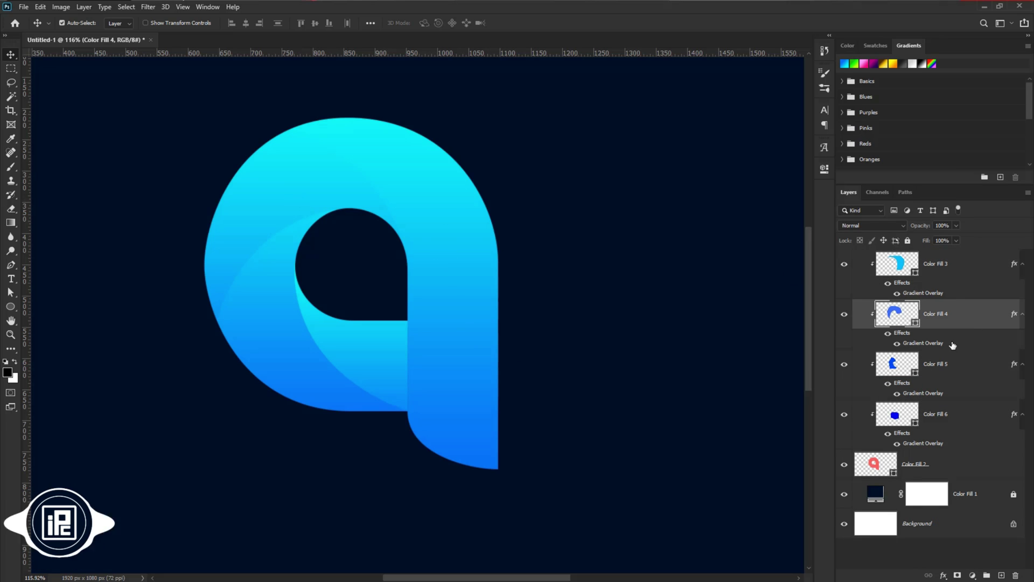
double_click(907, 343)
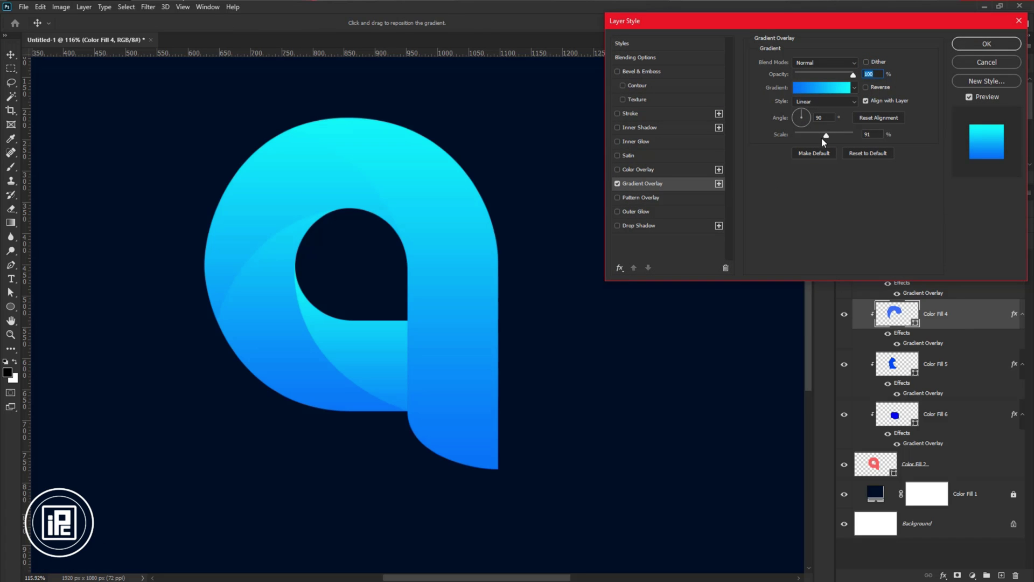
drag(823, 118, 811, 119)
key(Return)
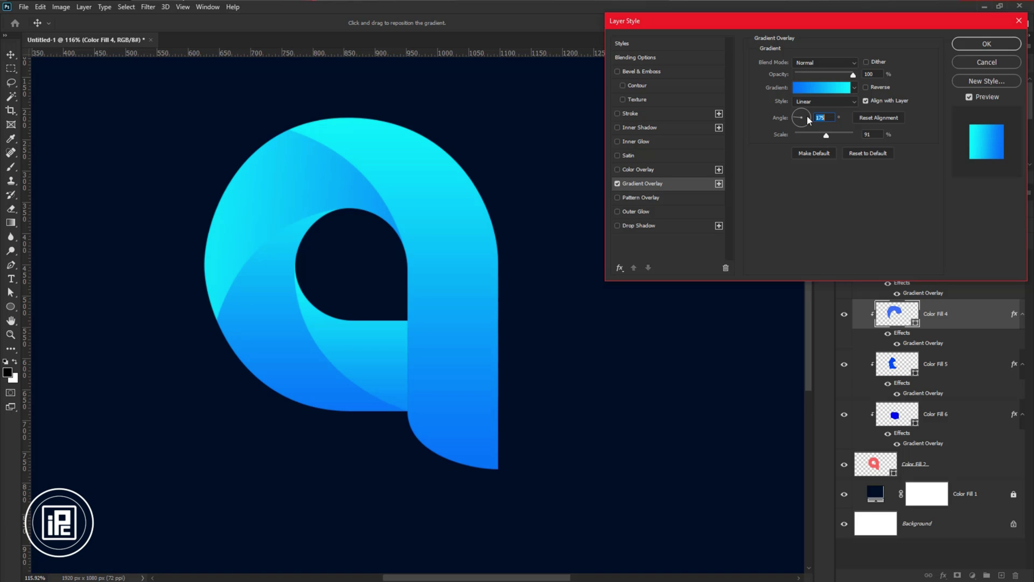
drag(793, 117, 793, 120)
text(-145)
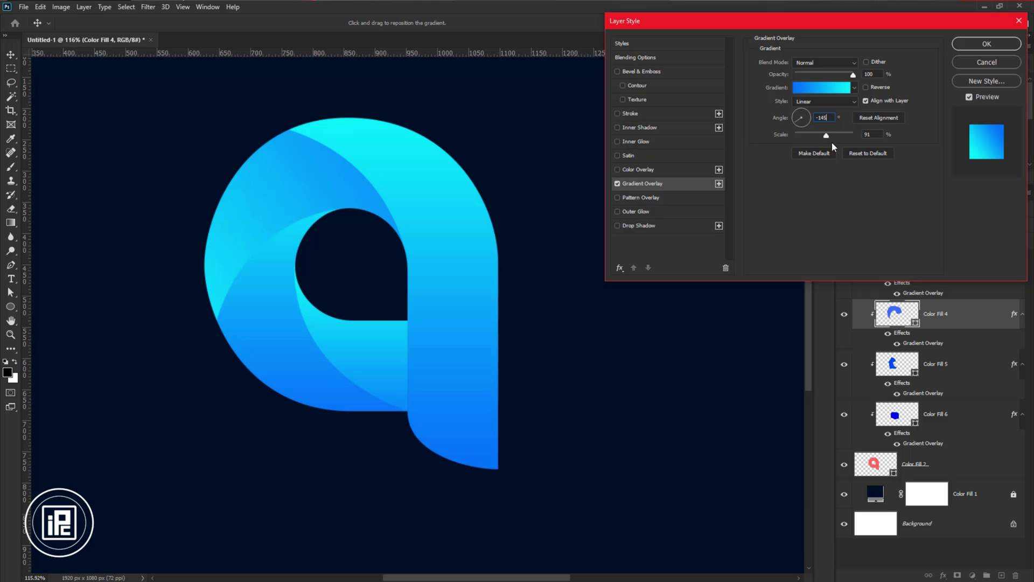
key(Tab)
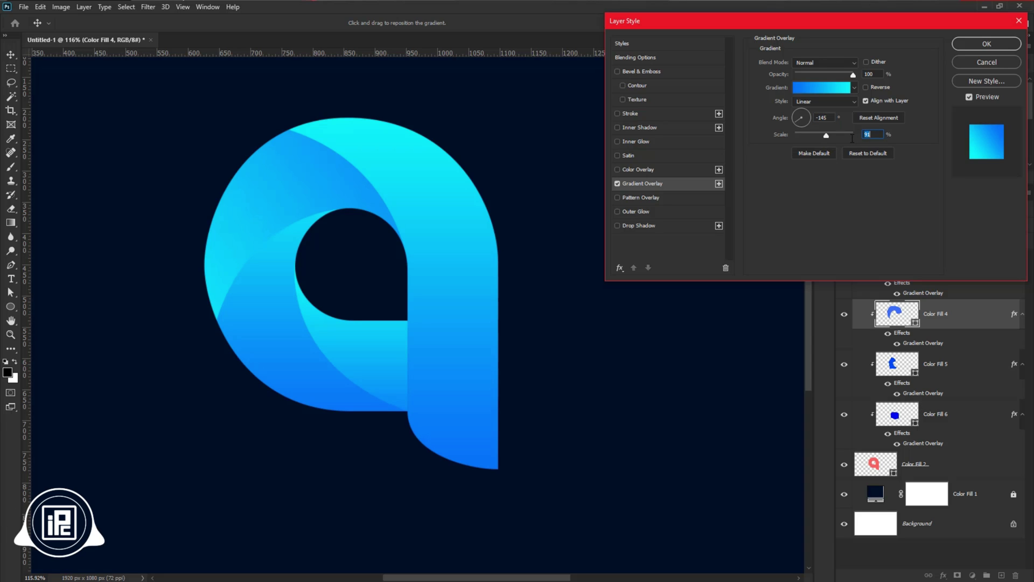
text(60)
click(976, 46)
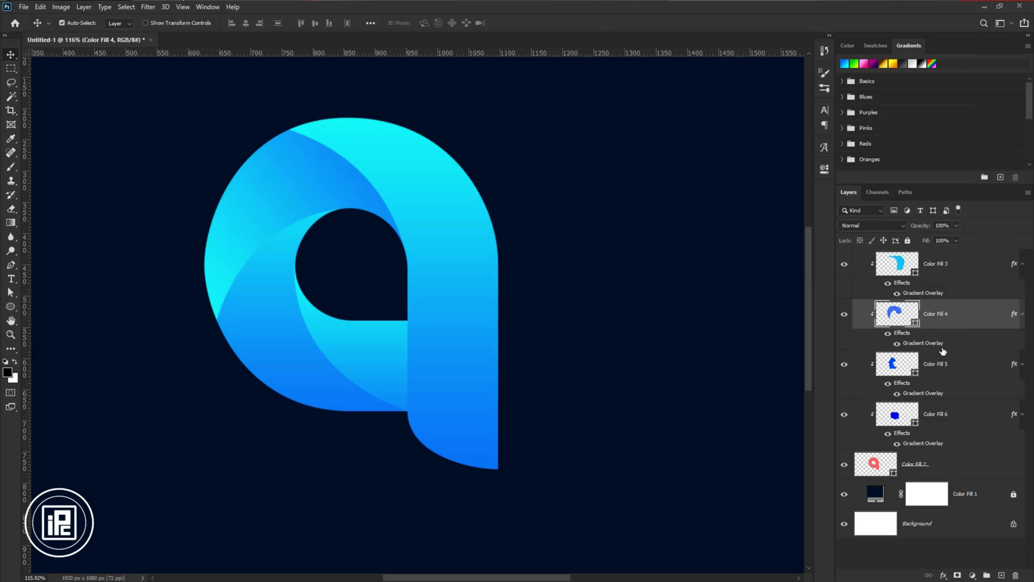
Set Color Fill 5's Gradient Overlay to a -55° angle and 60% scale
double_click(943, 394)
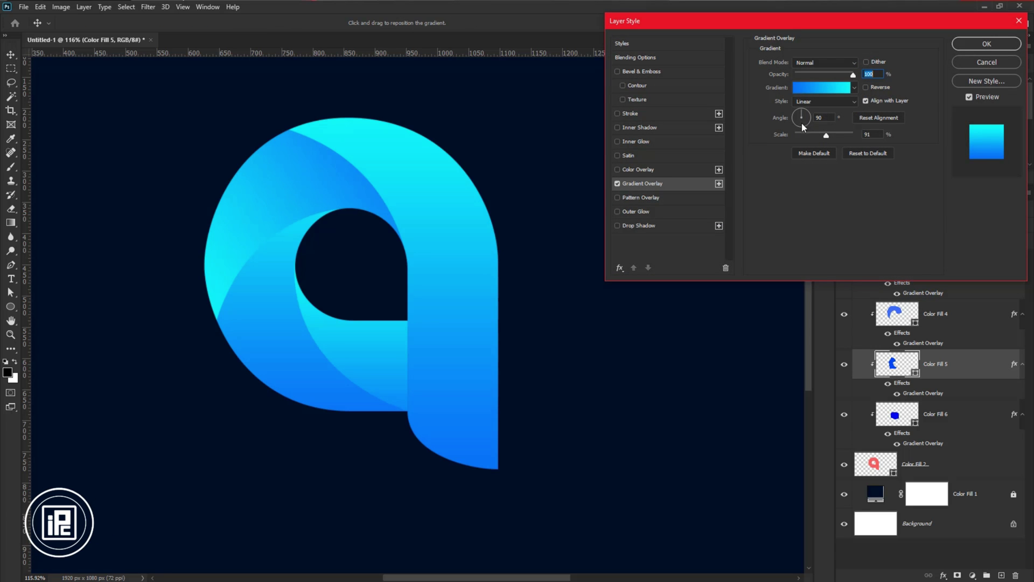
click(801, 124)
text(-90)
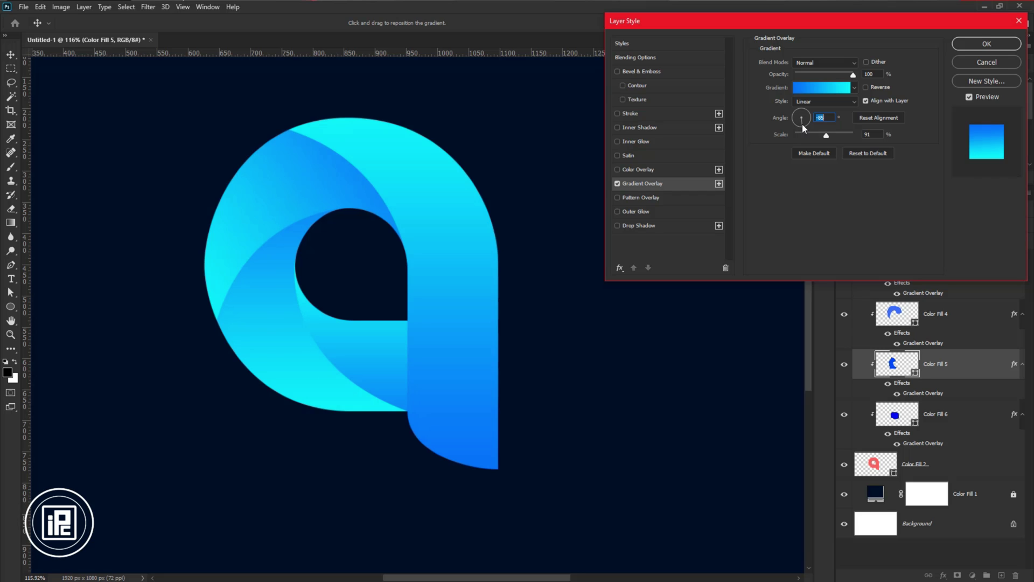
drag(797, 125, 805, 123)
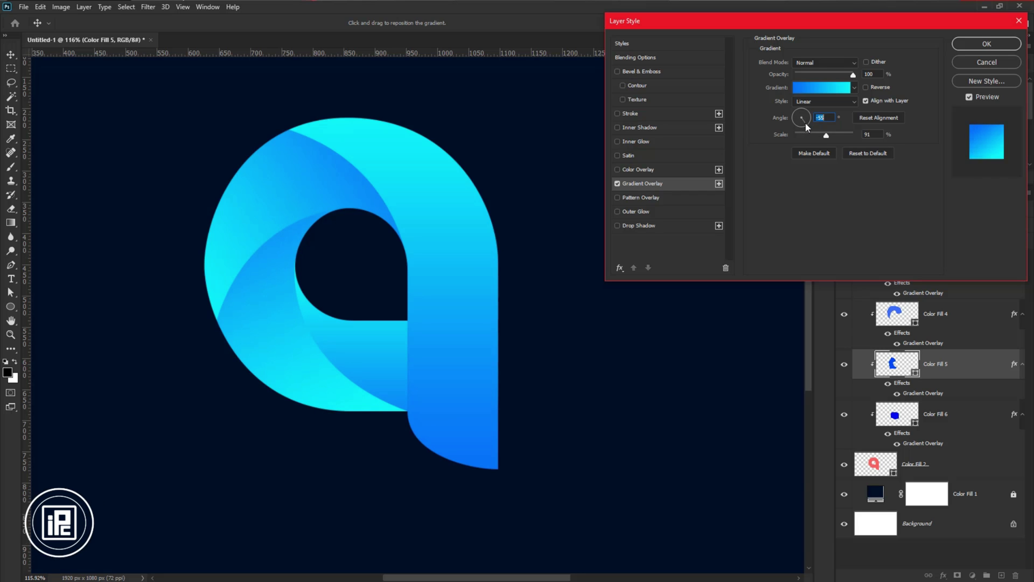
double_click(875, 134)
text(60)
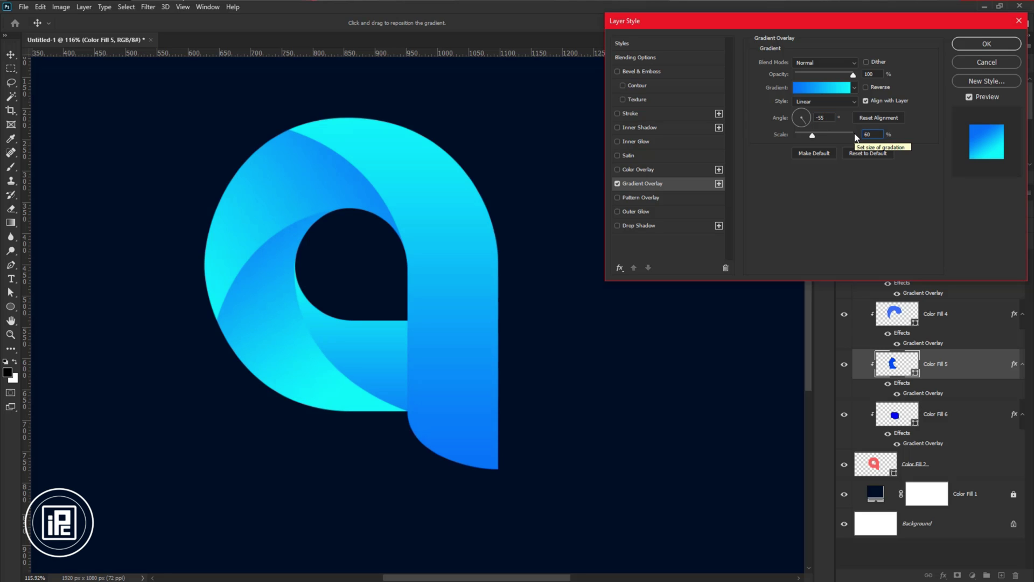
click(962, 46)
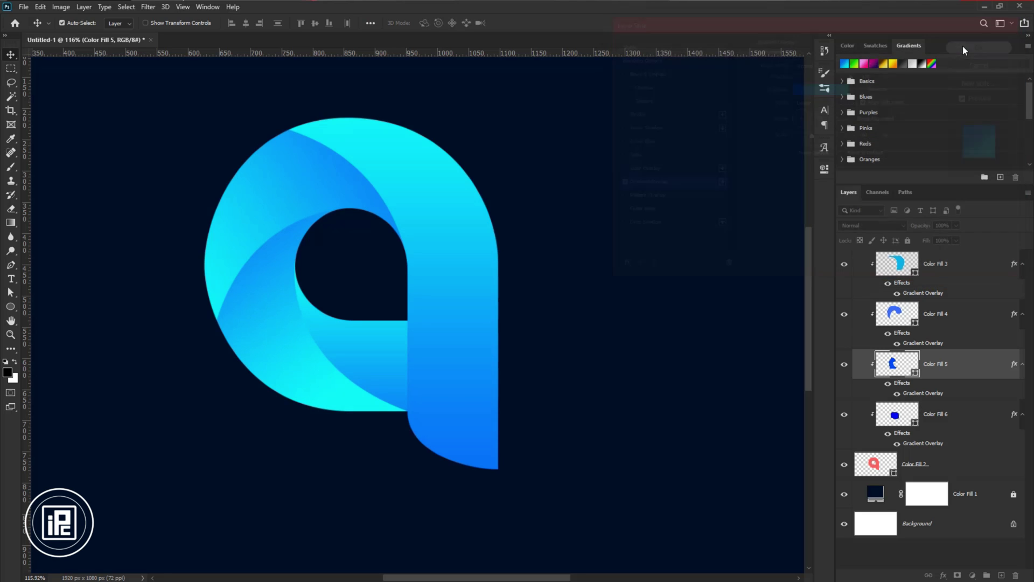
Set Color Fill 6's Gradient Overlay to a horizontal 0° angle and 60% scale
click(356, 351)
double_click(923, 443)
key(Tab)
text(1)
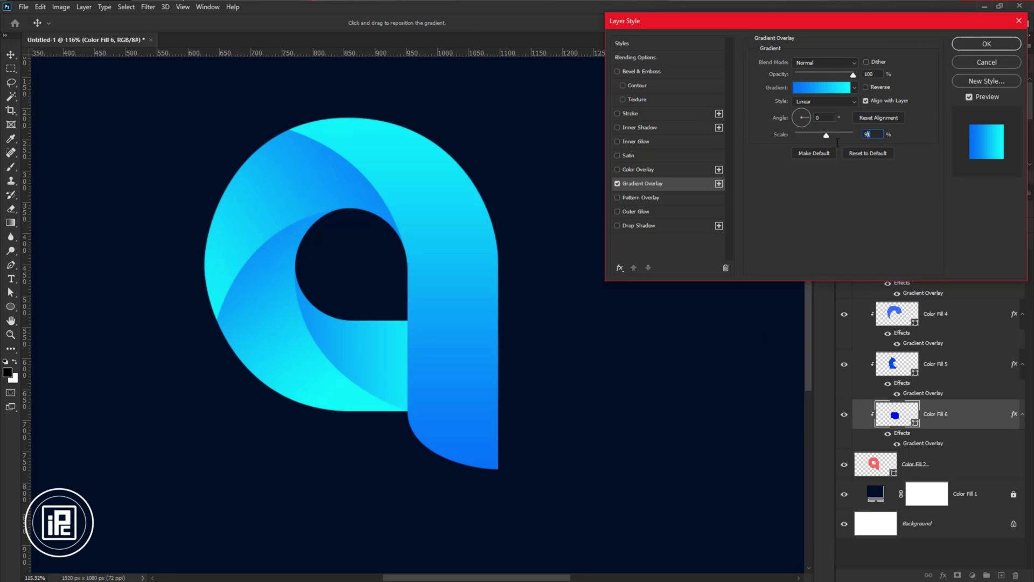
text(60)
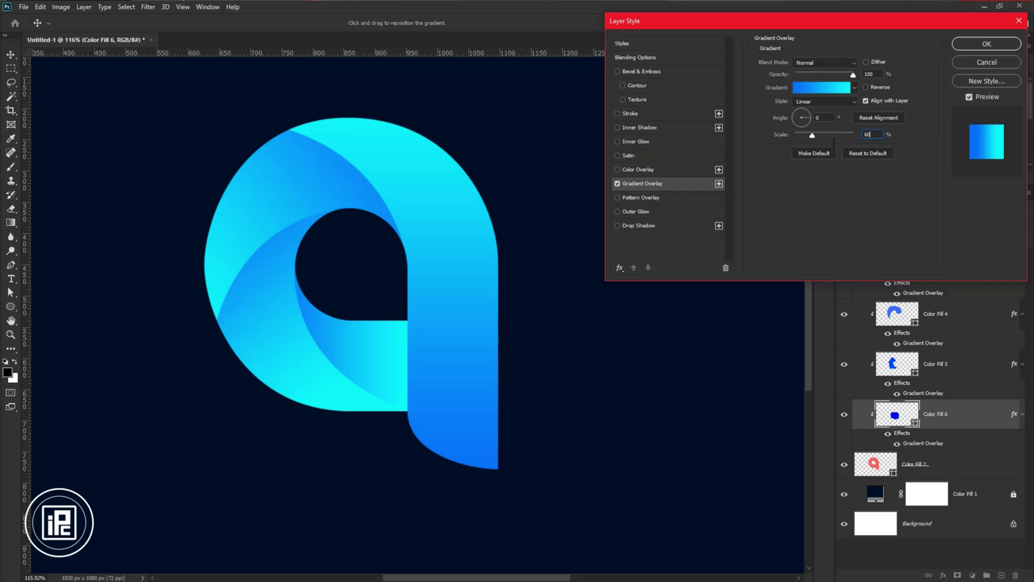
click(987, 44)
key(ctrl+0)
Group all the letter's Color Fill layers into a group named Logo
scroll(515, 377, up, 1)
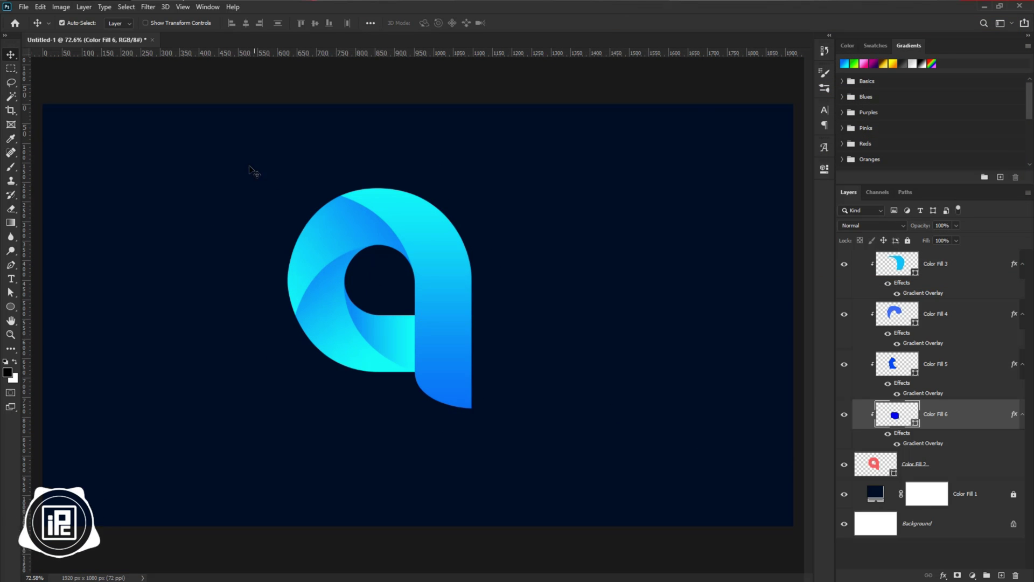
drag(246, 161, 565, 447)
key(ctrl+g)
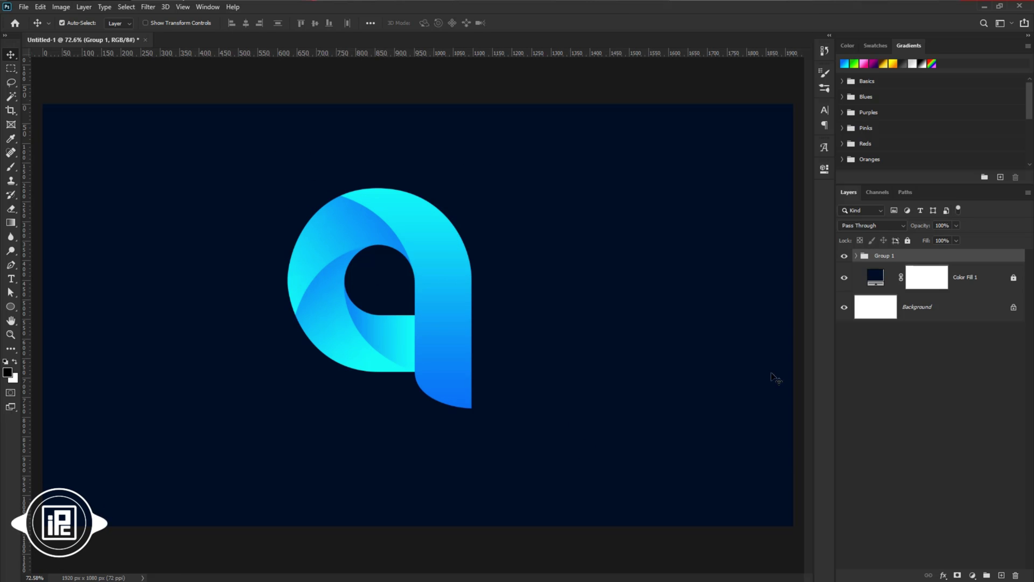
double_click(884, 260)
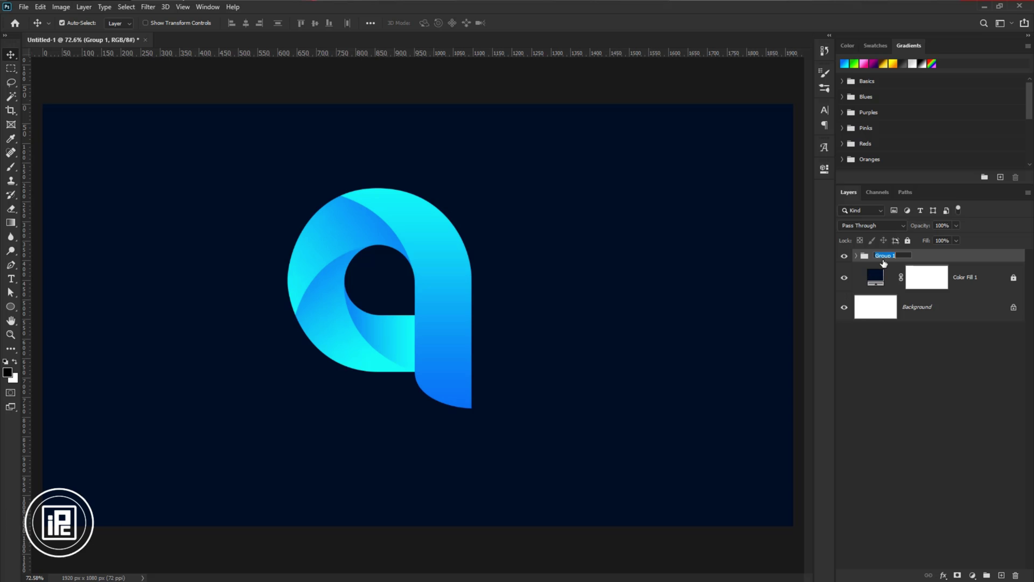
text(L)
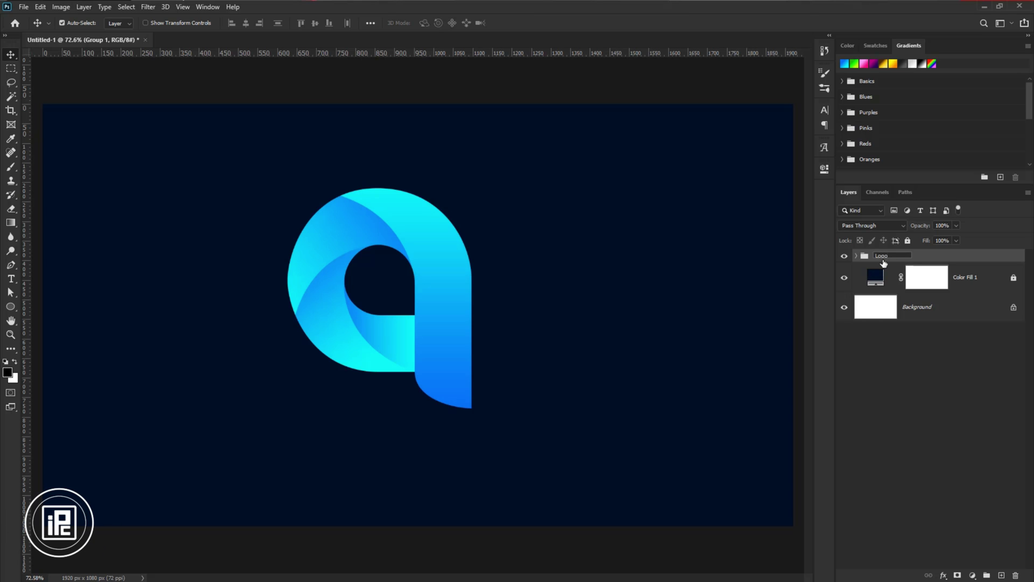
text(ogo)
key(Return)
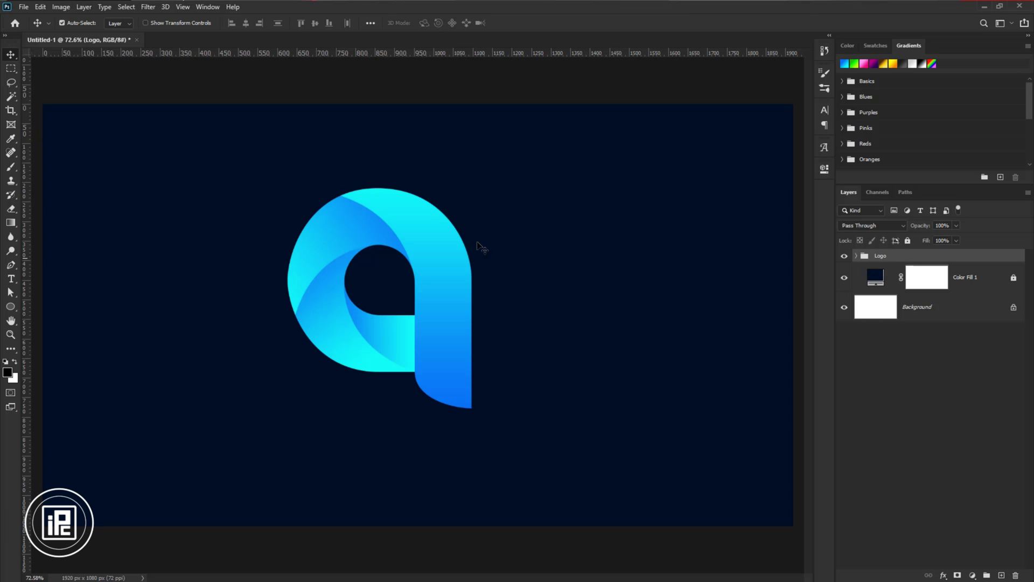
Free Transform the Logo group down to about 83%
click(41, 7)
click(76, 243)
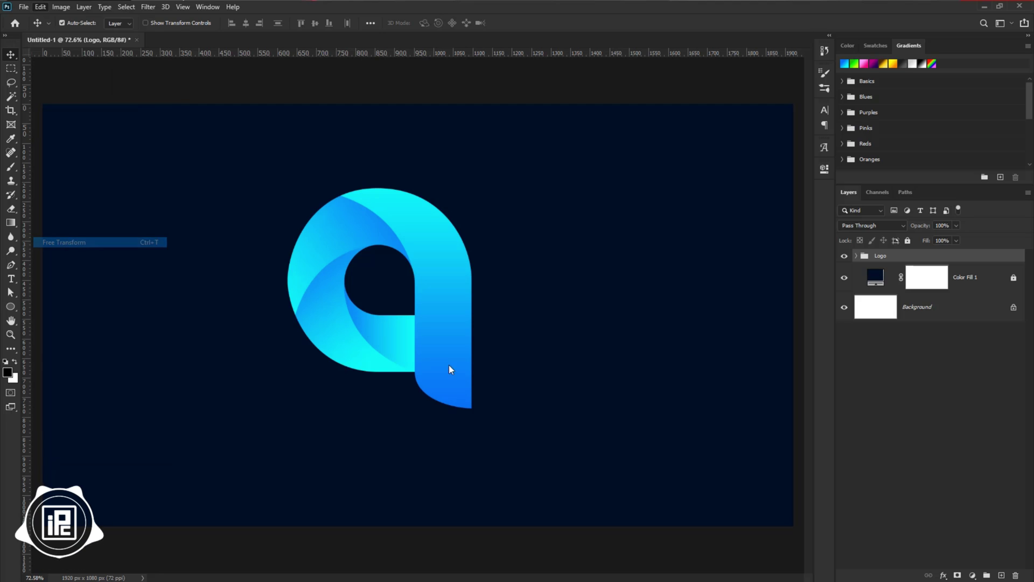
drag(390, 420, 394, 400)
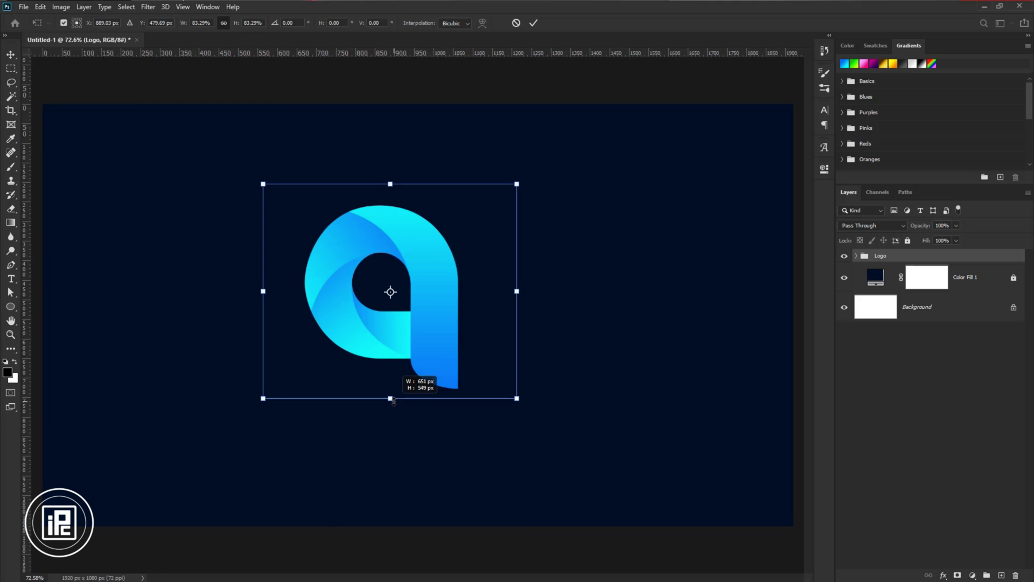
Commit the logo's resize and place a horizontal text line below the letter
click(533, 24)
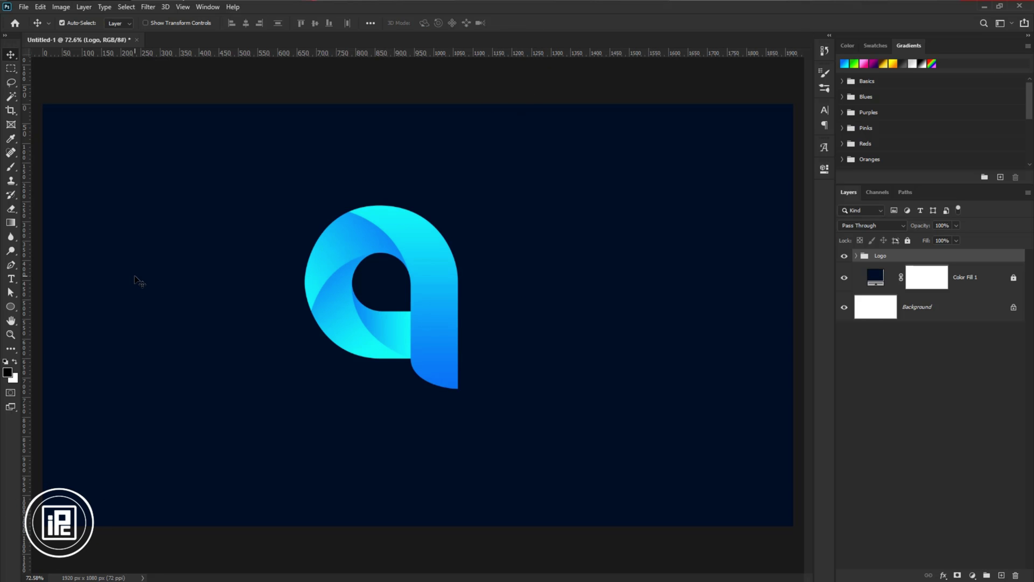
click(11, 279)
click(52, 280)
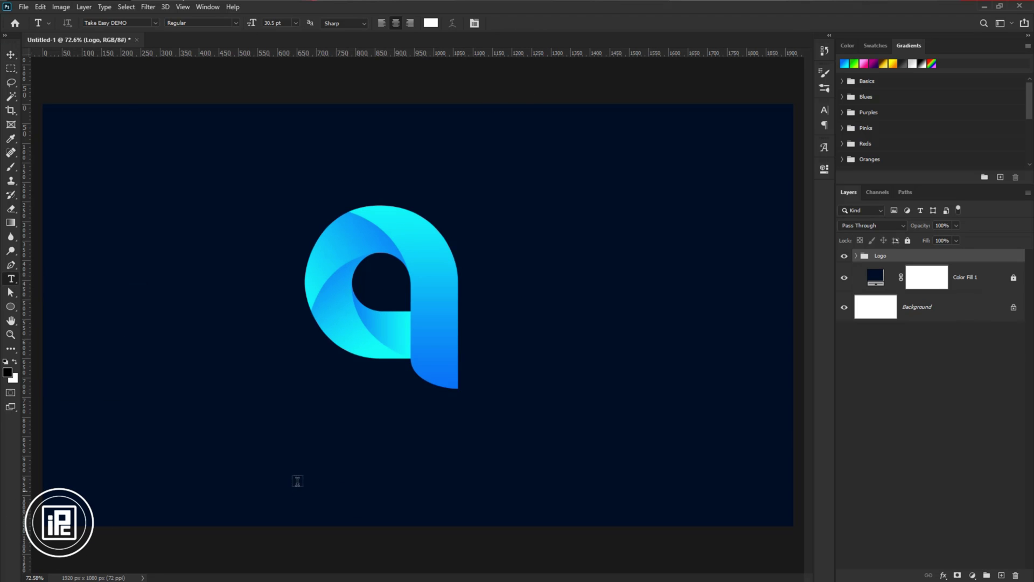
click(300, 452)
drag(312, 484, 348, 468)
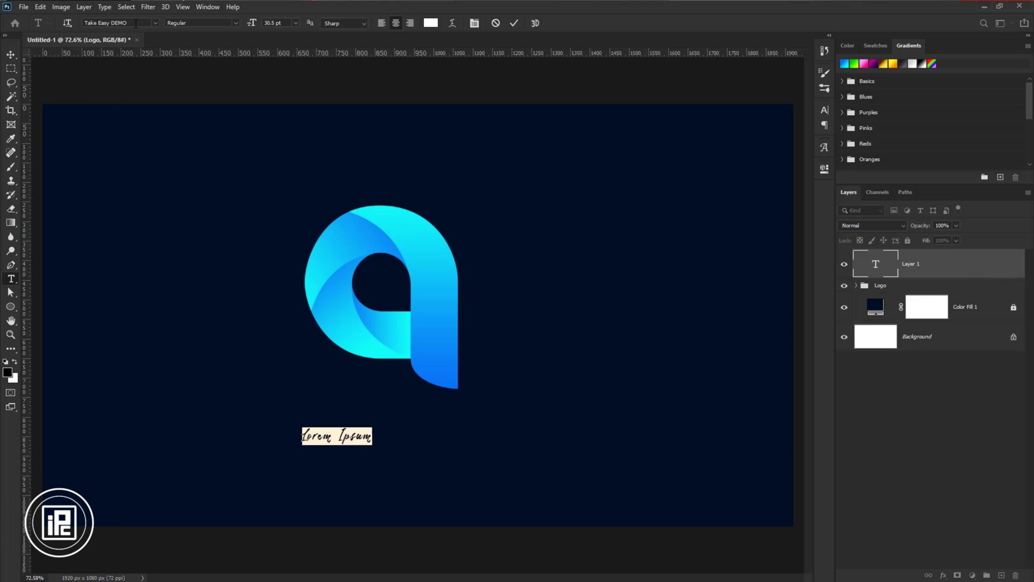
Set the font to Montserrat ExtraBold and enter the white text 'A LOGO'
click(136, 24)
text(m)
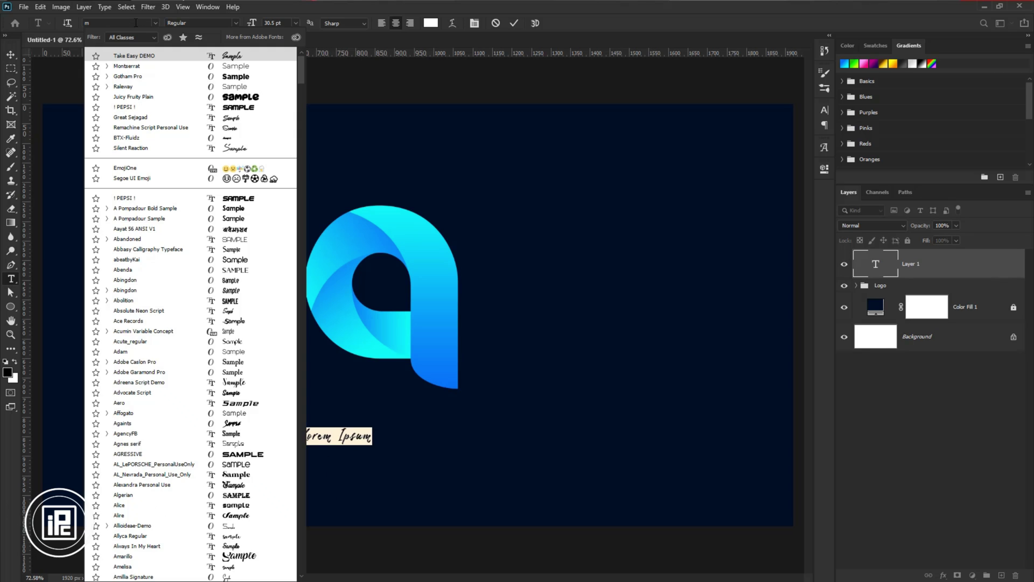
text(on)
scroll(189, 270, down, 5)
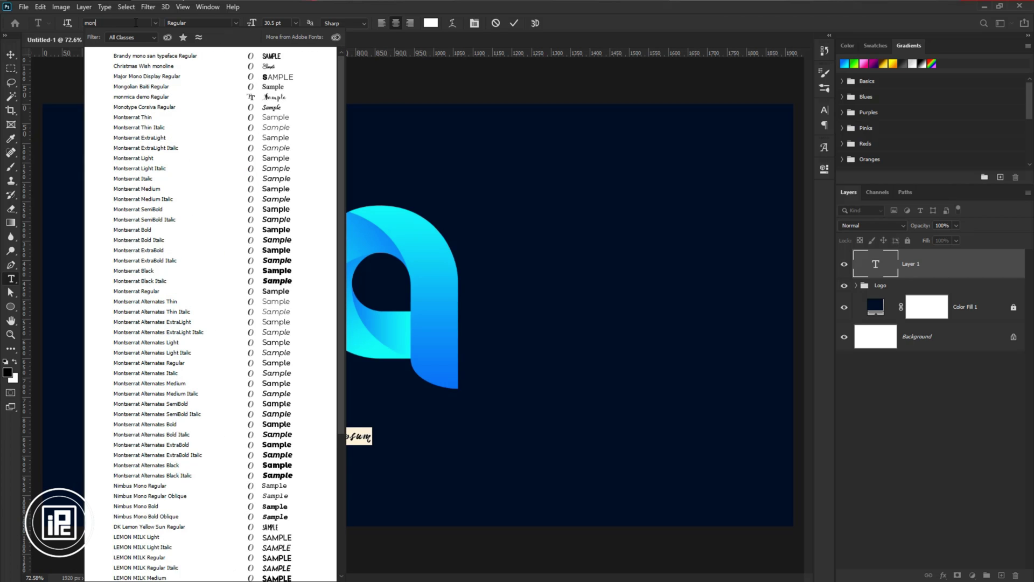
key(Escape)
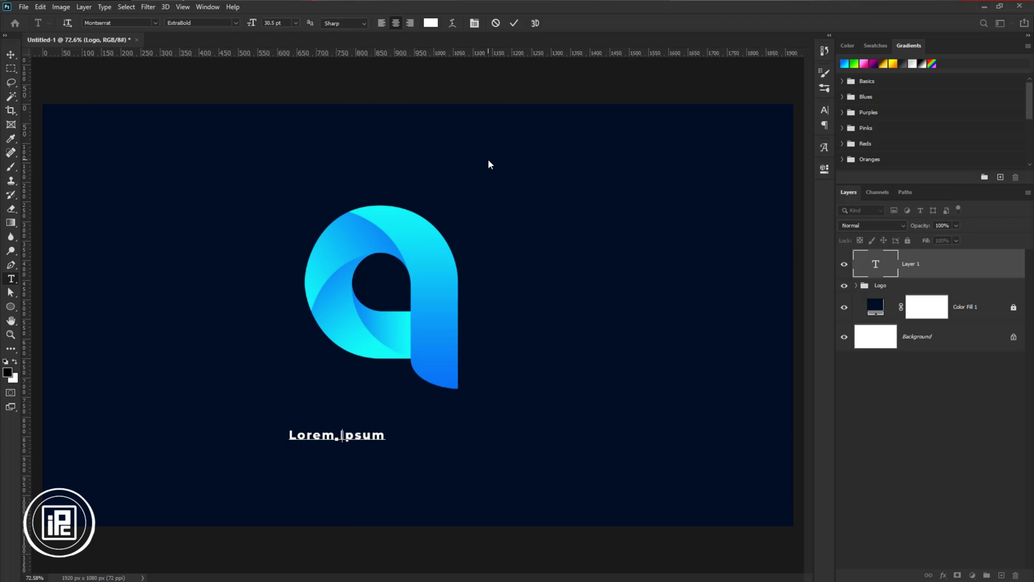
text(A.L)
text(OGO)
click(514, 23)
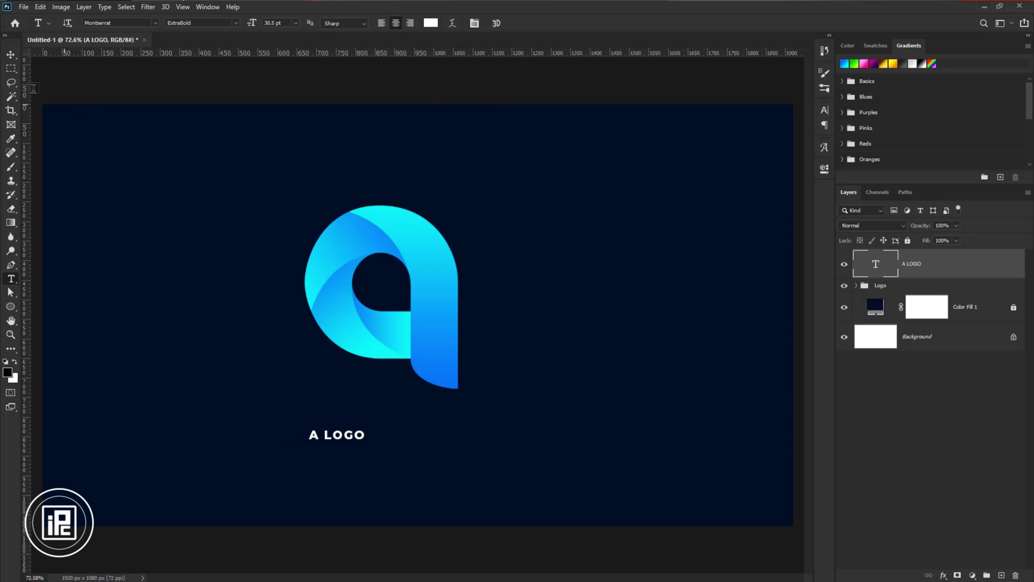
click(11, 54)
Scale the 'A LOGO' text up about fourfold and nudge it into place
key(ctrl+t)
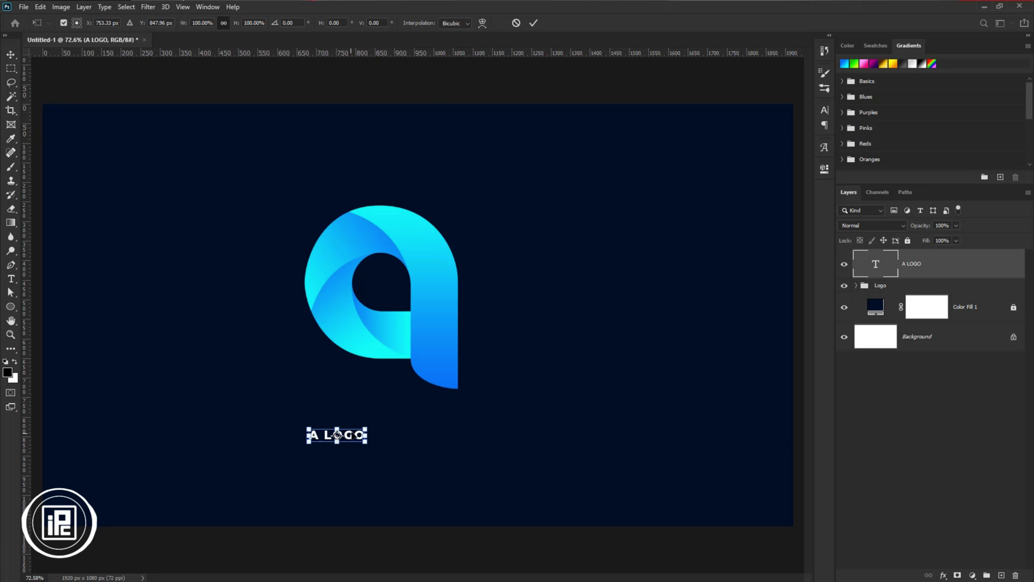
drag(368, 431, 542, 409)
drag(473, 442, 437, 443)
click(534, 23)
Centre the Logo group horizontally over the text and tighten the spacing between them
ctrl+click(928, 288)
click(246, 23)
ctrl+click(458, 358)
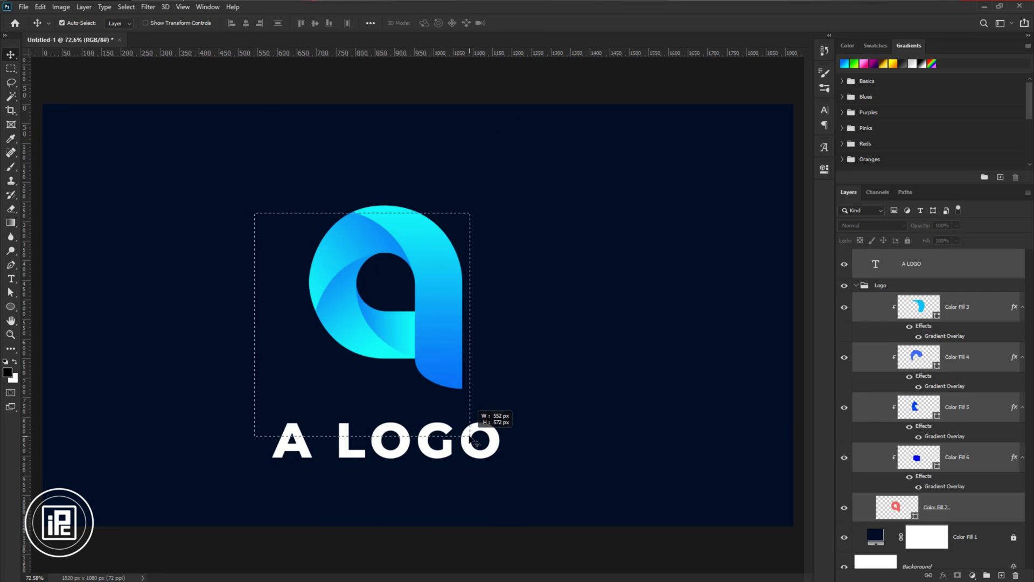
ctrl+click(449, 442)
mouse_move(449, 442)
mouse_down()
mouse_move(449, 429)
mouse_move(465, 433)
mouse_up()
shift+click(452, 371)
scroll(421, 324, down, 1)
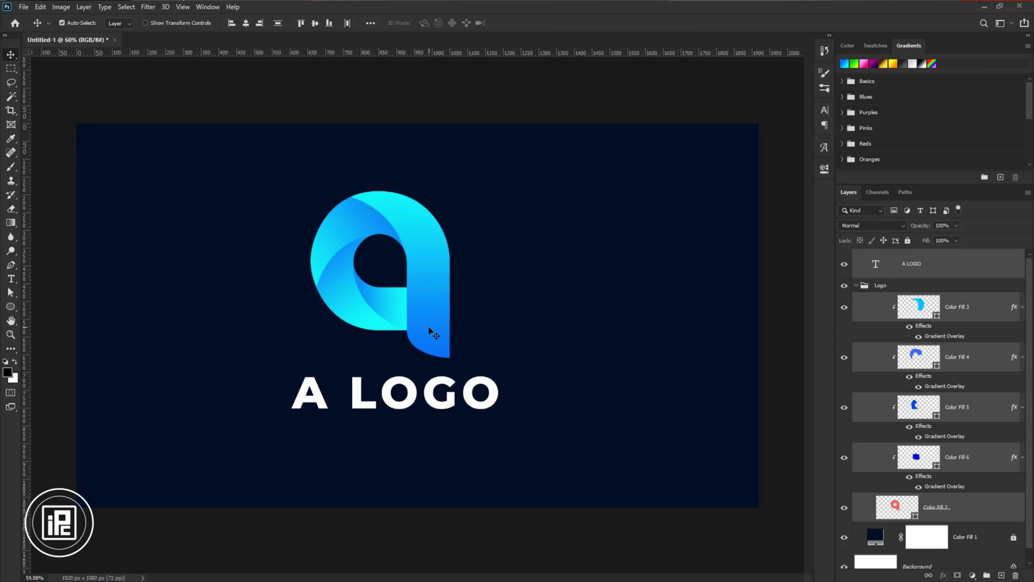
drag(423, 322, 429, 322)
Scale the logo and text together up to about 113%
key(ctrl+t)
drag(395, 409, 396, 448)
click(533, 22)
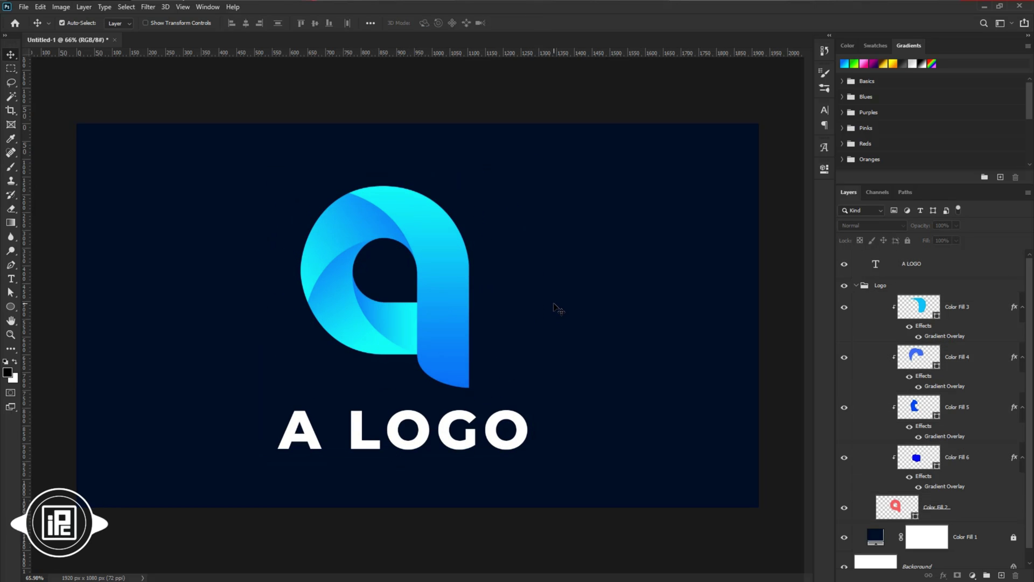